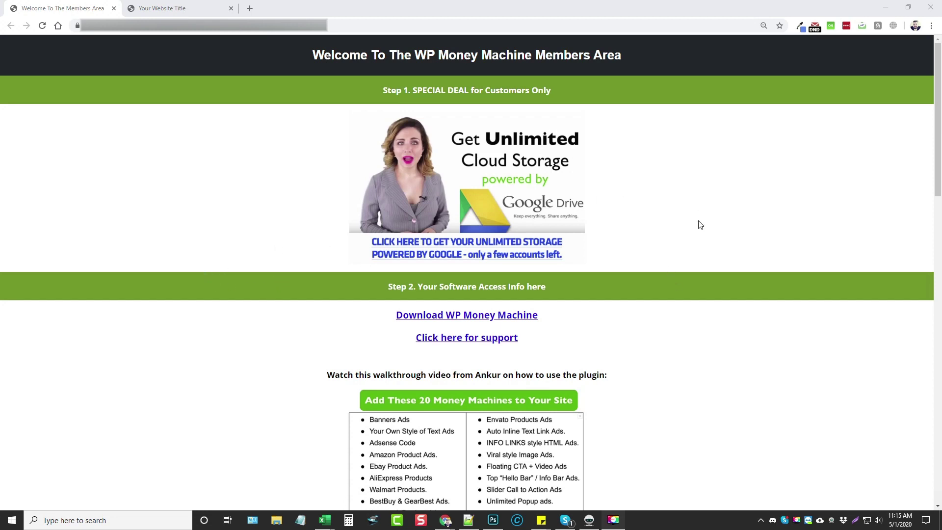
scroll(666, 302, "down", 2)
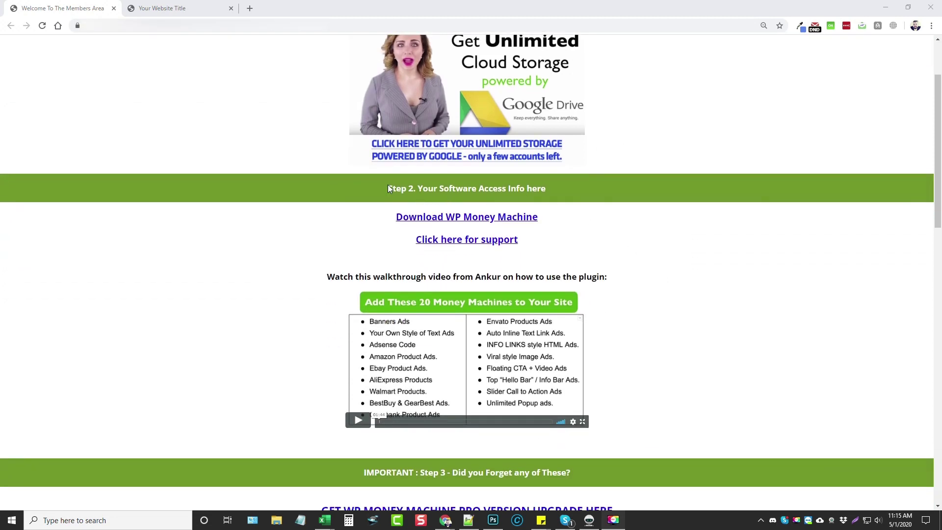
Go from the bodybuilding site to the WordPress dashboard and open WP Money Machine
left_click_drag(388, 188, 549, 189)
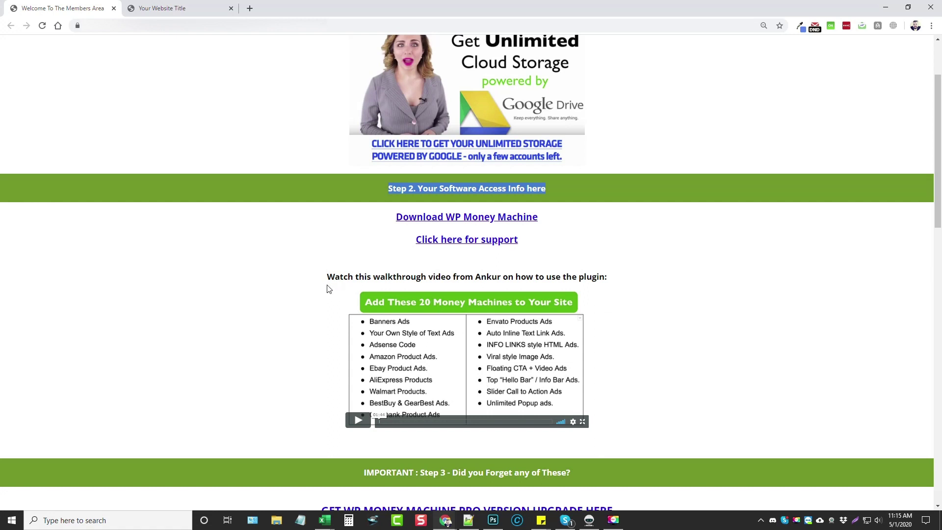
scroll(292, 323, "up", 1)
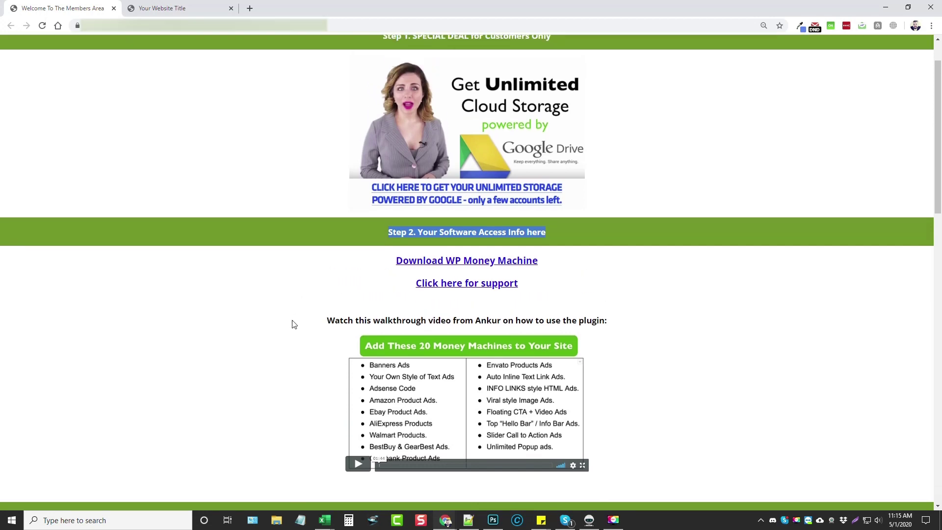
left_click(183, 9)
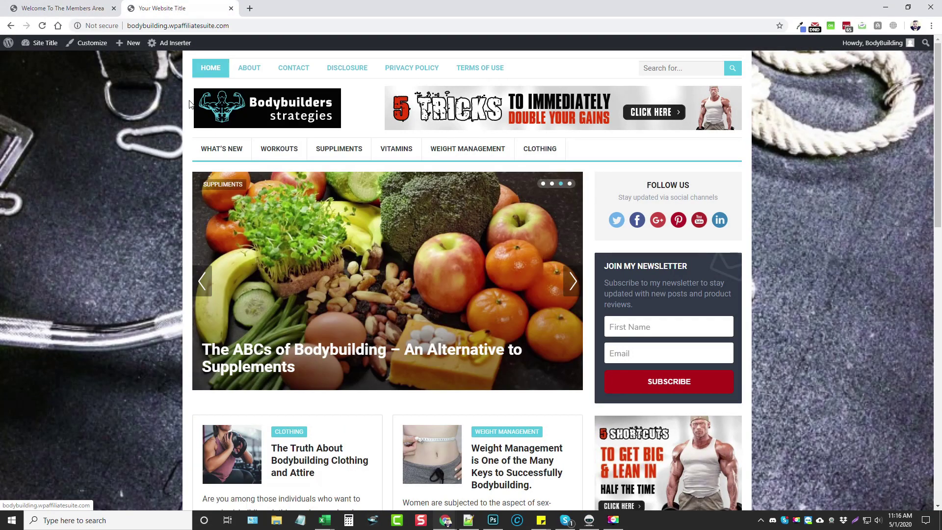
left_click(9, 44)
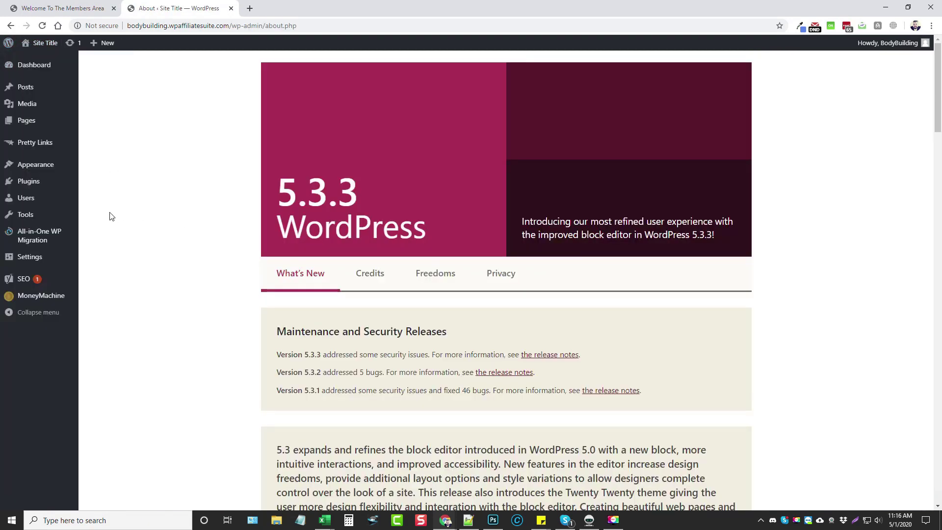
left_click(40, 297)
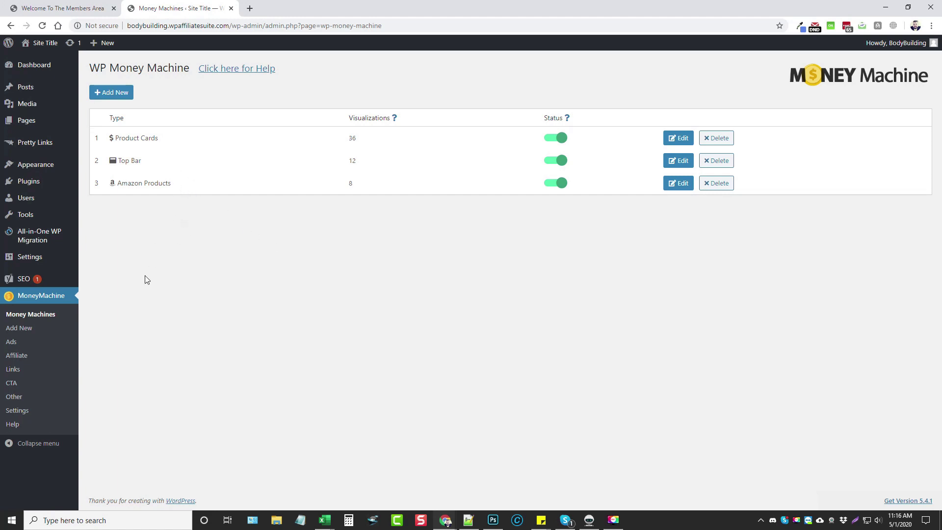
left_click(20, 329)
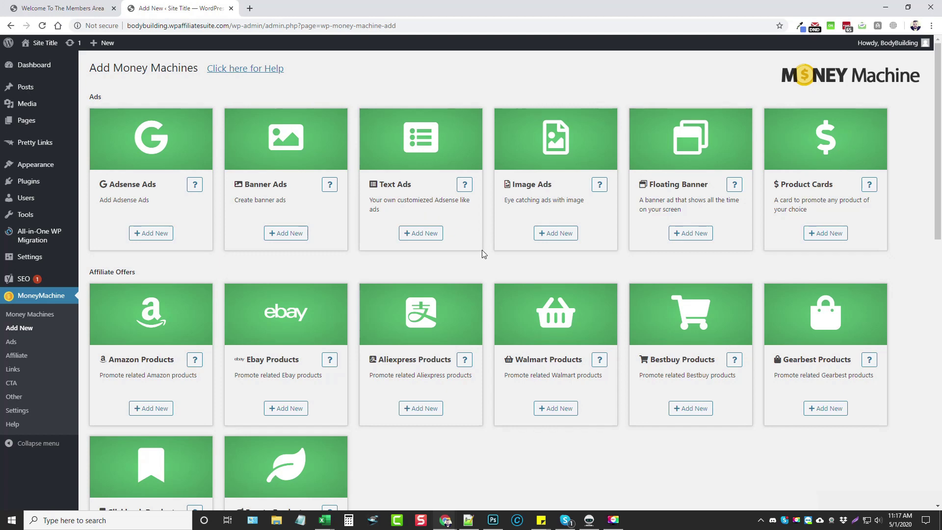
scroll(482, 253, "down", 3)
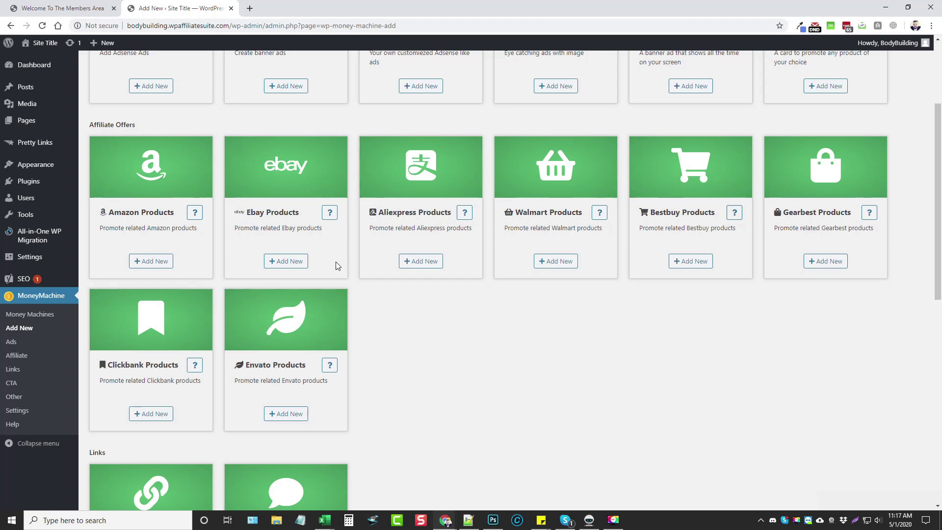
scroll(170, 325, "down", 2)
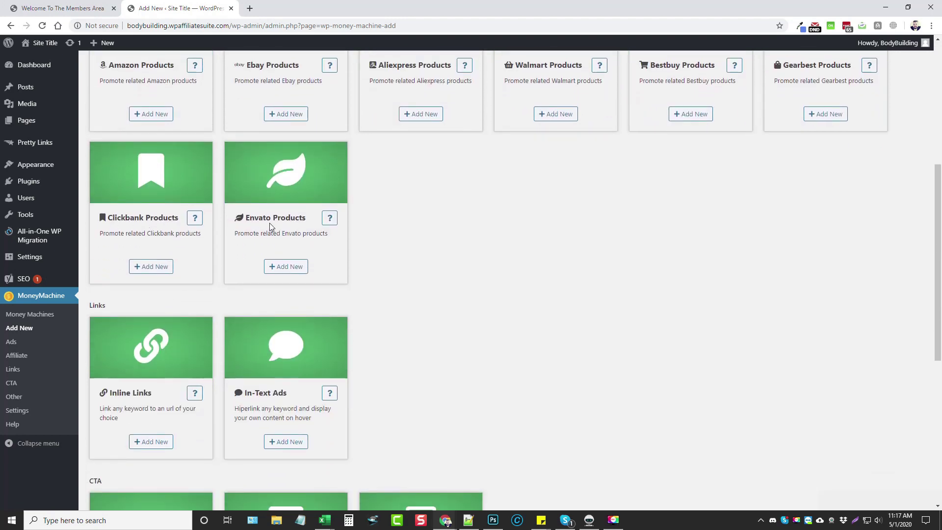
scroll(307, 227, "down", 3)
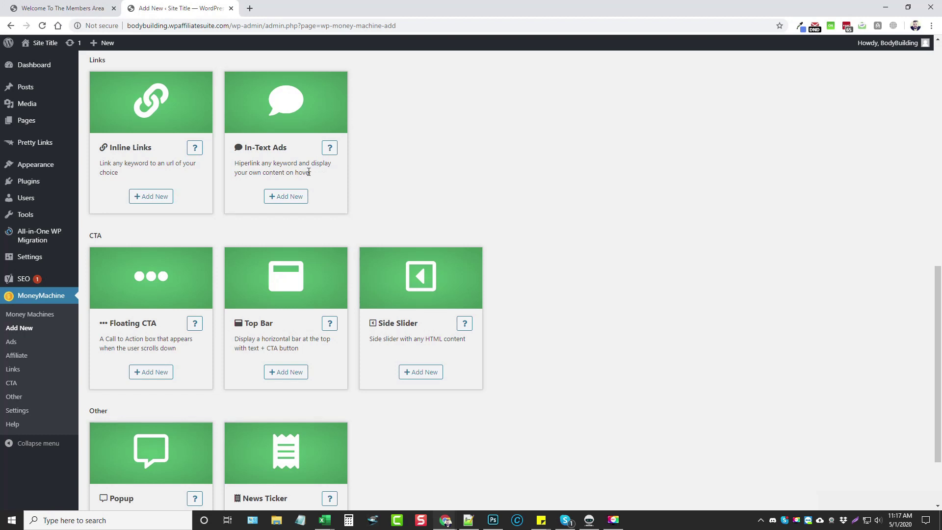
scroll(220, 234, "down", 2)
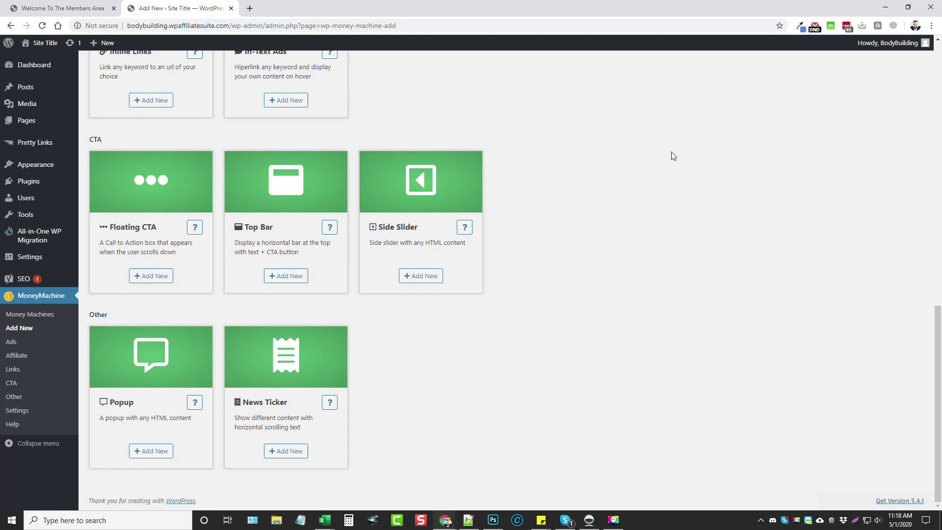
scroll(620, 298, "up", 1)
scroll(551, 292, "up", 8)
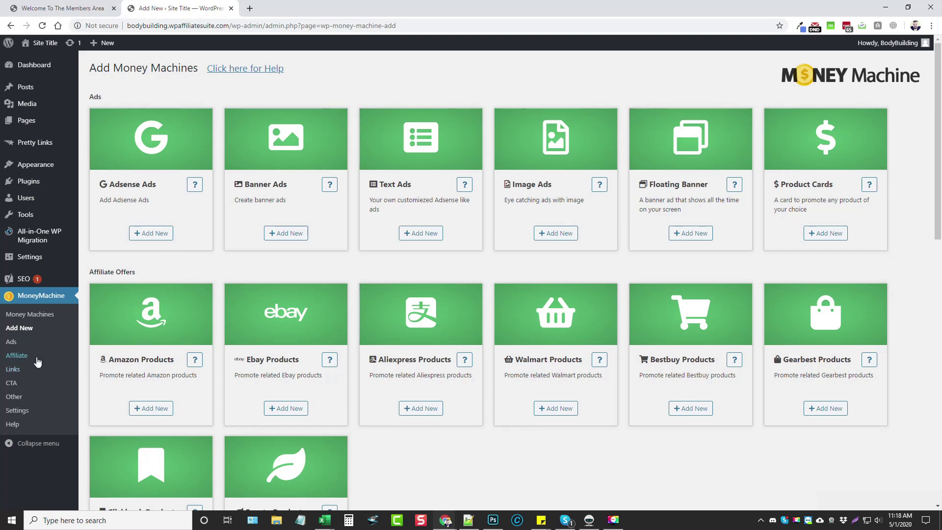
Return to the list of existing machines: Product Cards, Top Bar and Amazon Products
left_click(26, 314)
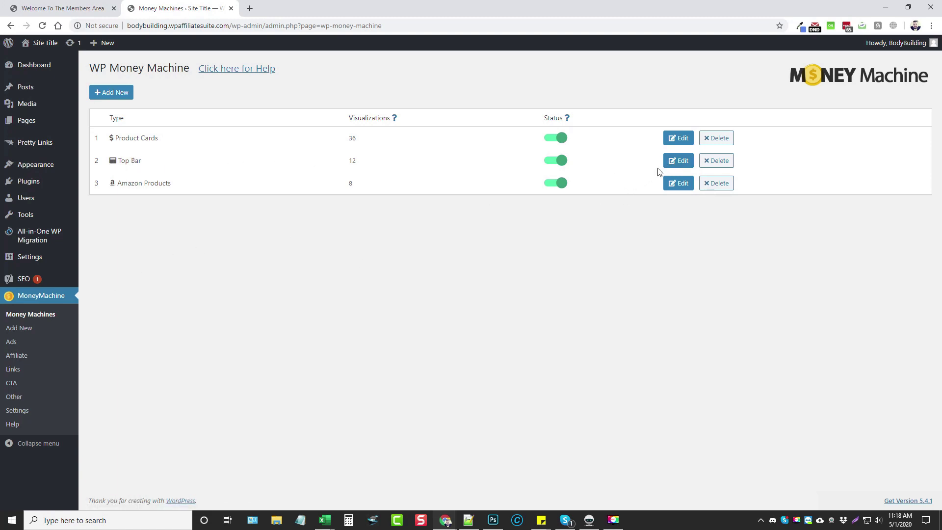
Edit the Top Bar, select its subscribe message, and leave the display interval at 0
left_click(678, 162)
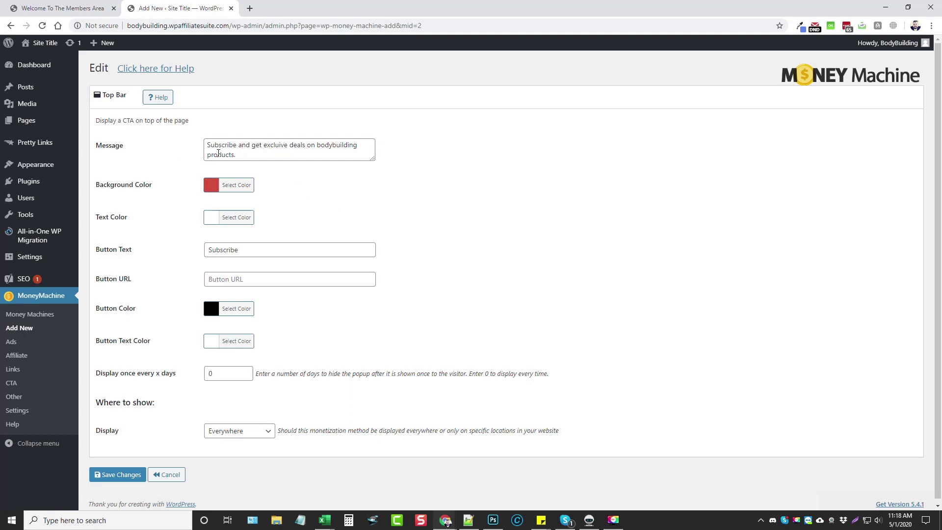
left_click(242, 157)
triple_click(241, 158)
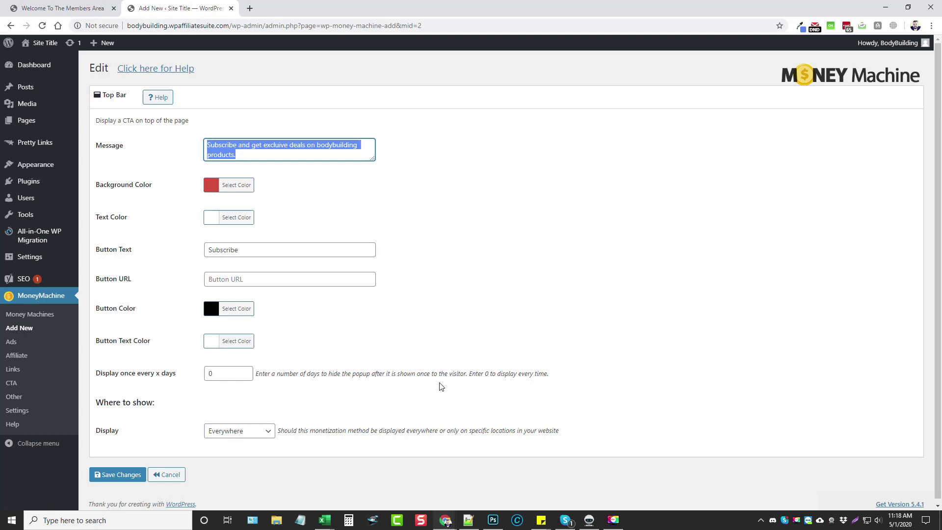
mouse_move(227, 374)
left_click(244, 370)
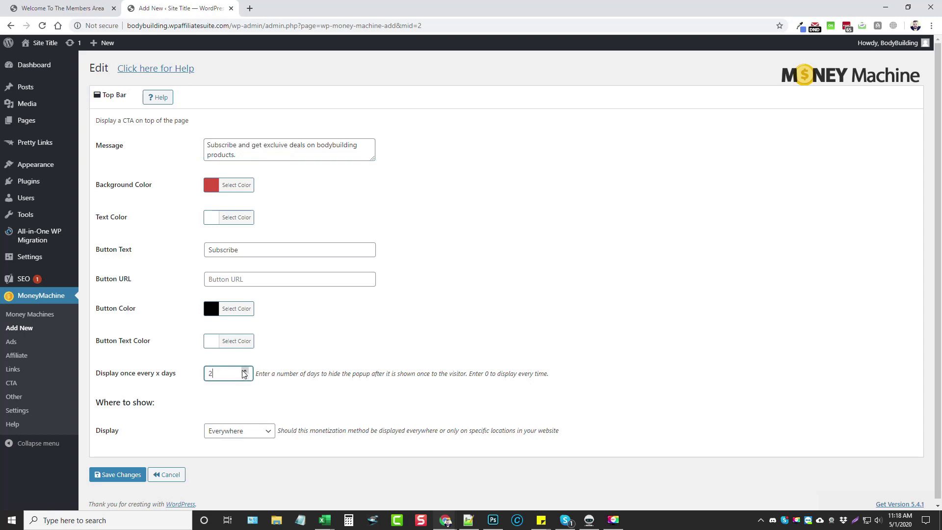
left_click(244, 369)
left_click(244, 376)
left_click(246, 377)
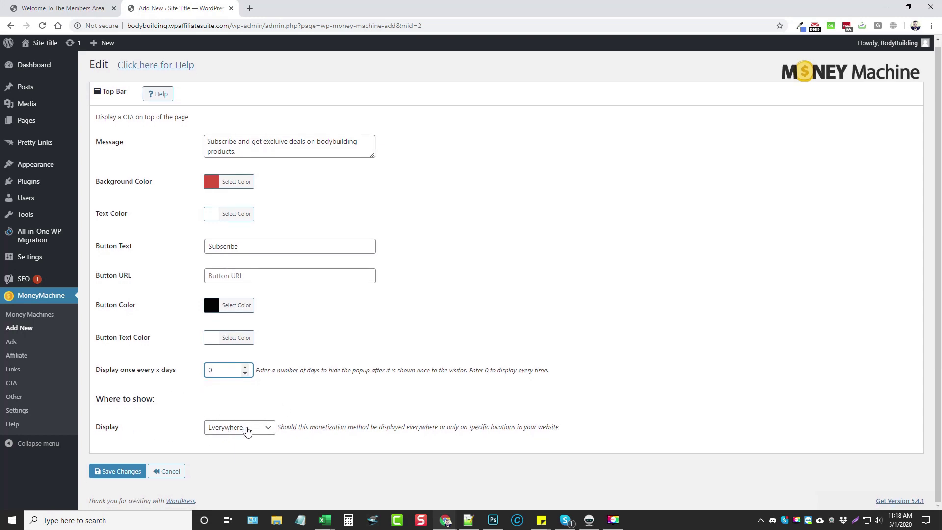
Set the Top Bar's Display option to 'On specific places'
left_click(242, 429)
left_click(349, 394)
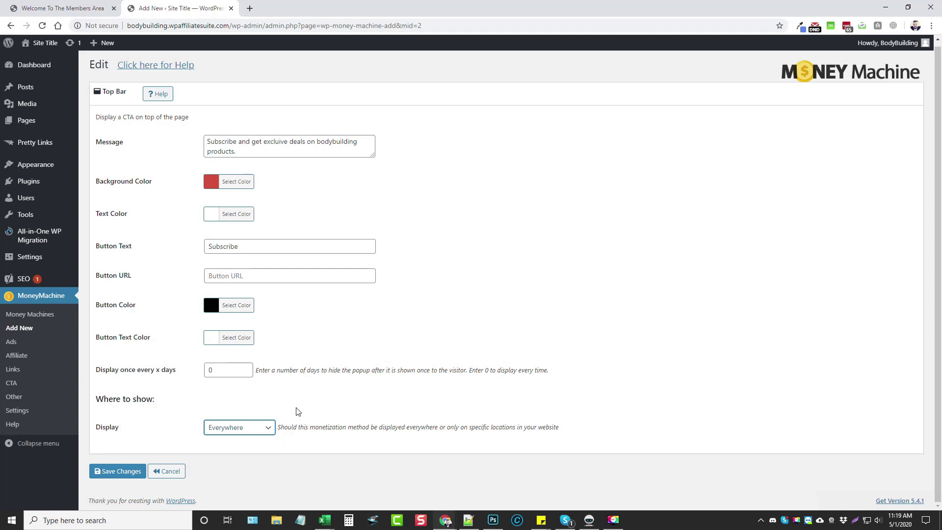
left_click(242, 430)
Tick Posts for the Top Bar, check its Categories list, then untick Posts
left_click(238, 451)
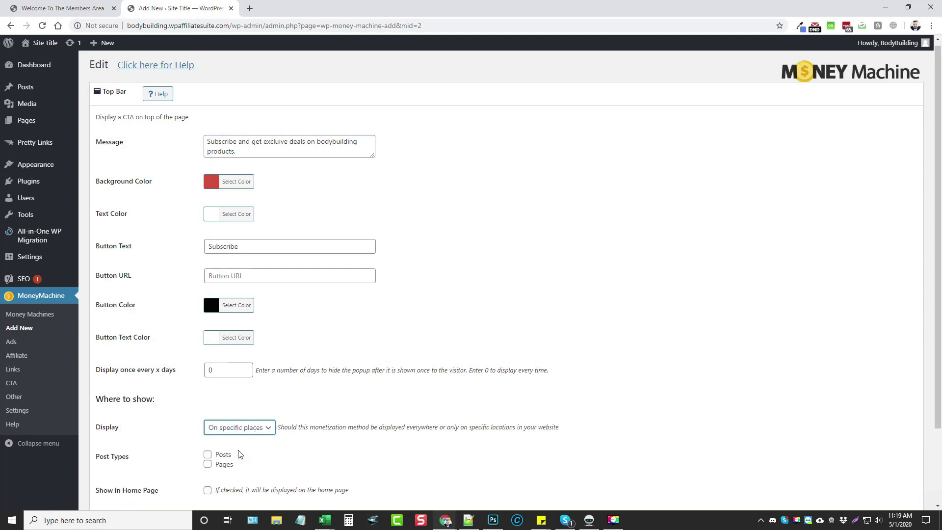
scroll(314, 430, "down", 2)
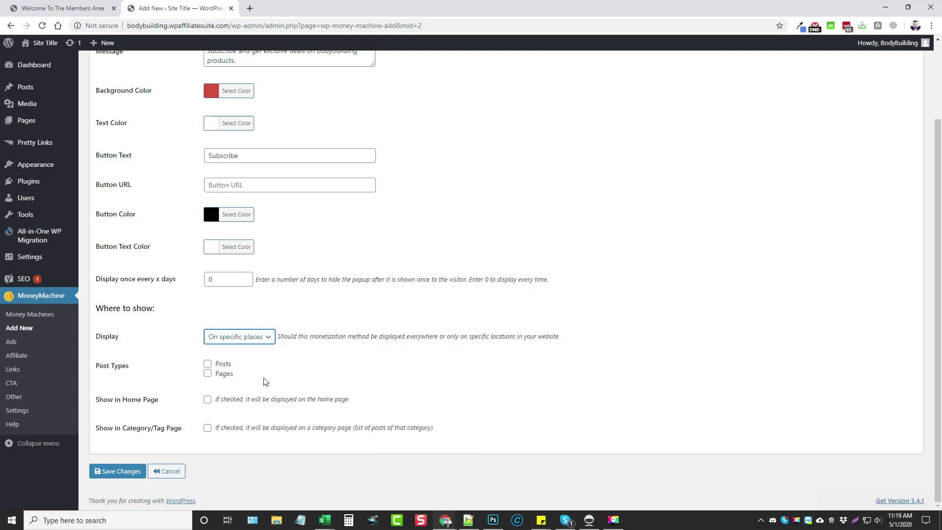
left_click(207, 365)
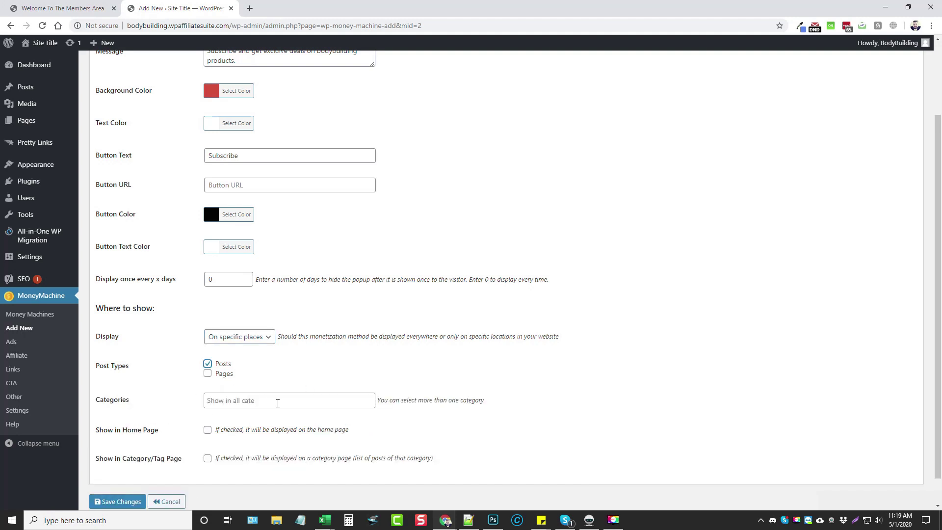
scroll(320, 384, "up", 2)
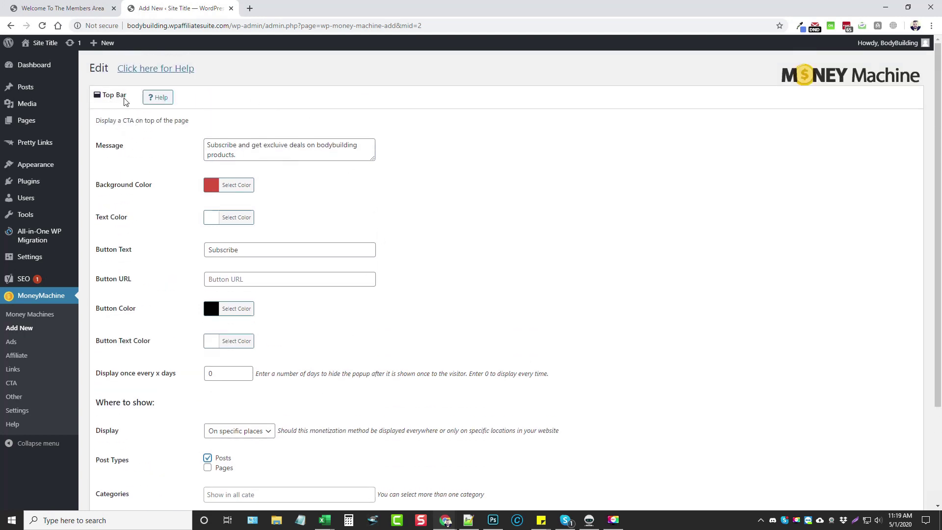
scroll(338, 390, "down", 3)
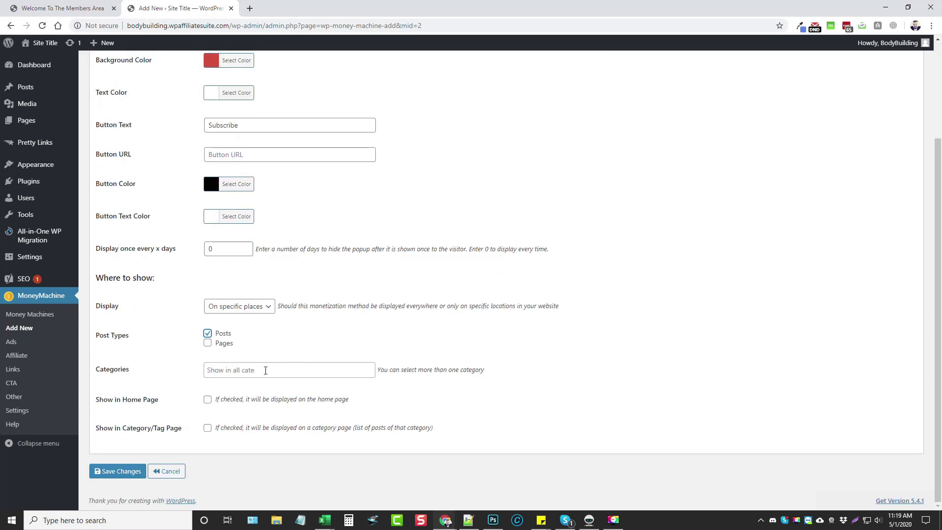
left_click(265, 371)
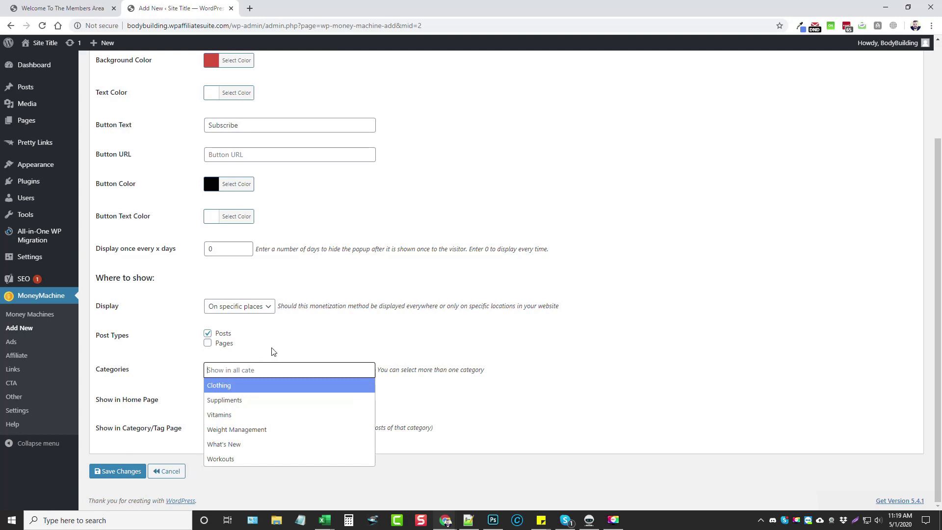
left_click(272, 349)
left_click(212, 336)
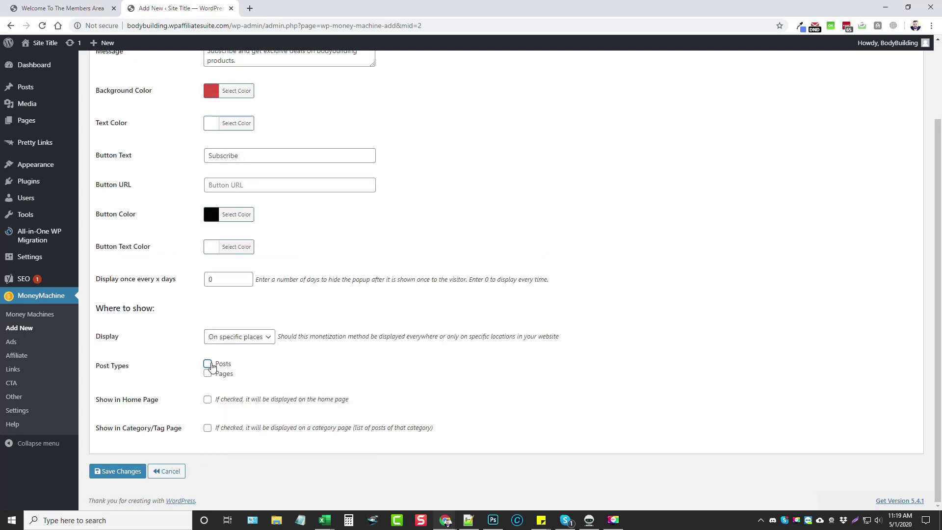
Tick and untick Pages, then save the Top Bar settings
left_click(208, 373)
left_click(207, 373)
left_click(122, 472)
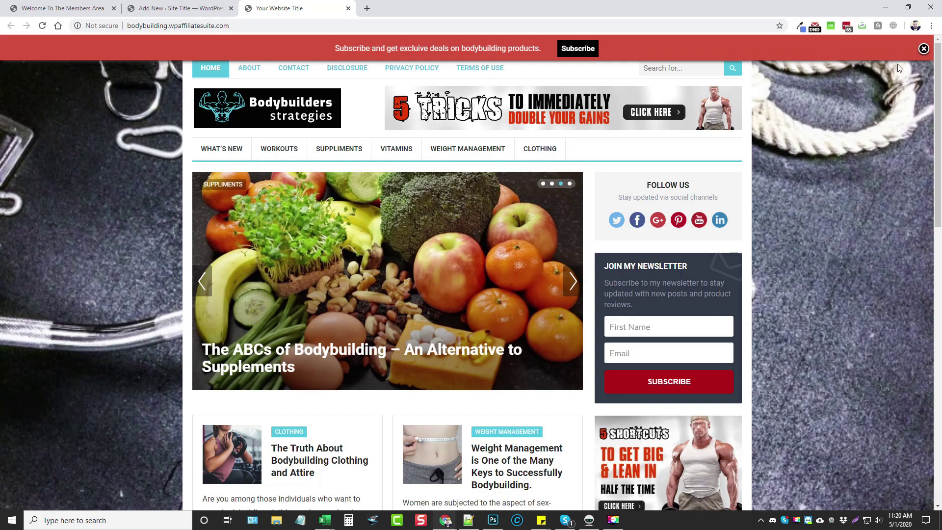
Dismiss the red subscribe bar and return to the Money Machines list in WordPress admin
left_click(923, 48)
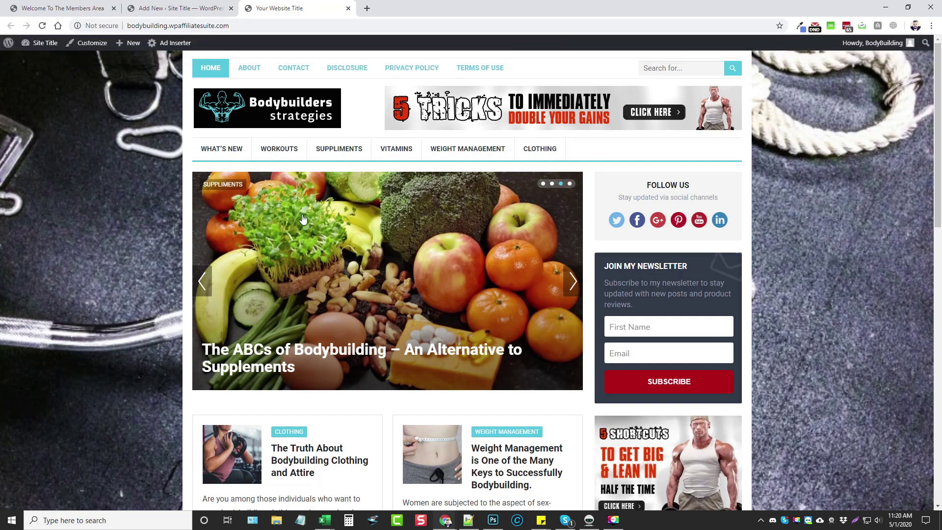
left_click(172, 9)
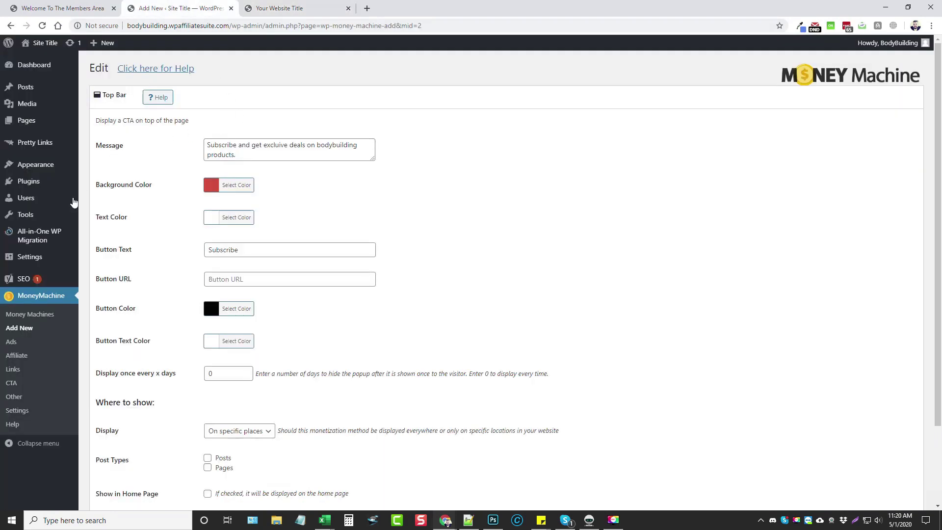
left_click(30, 314)
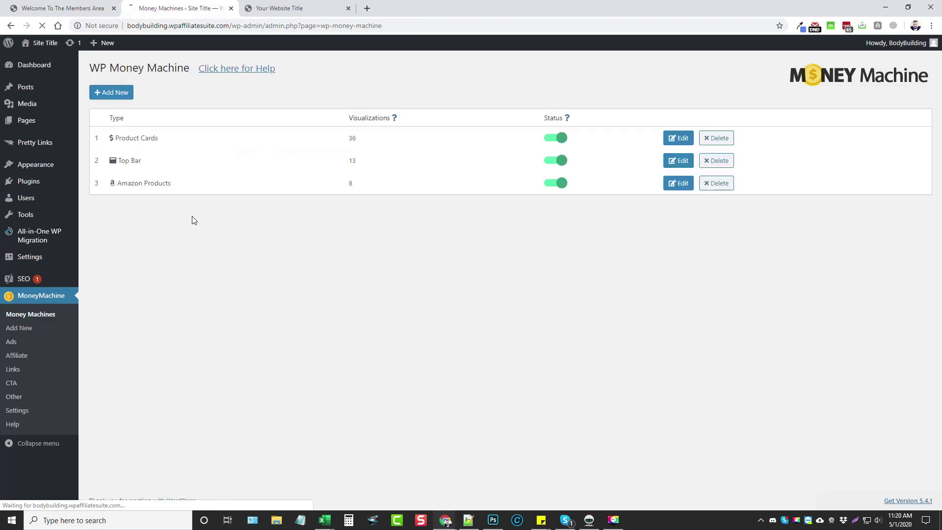
Open the Amazon Products settings and review the 'weight loss' keyword
left_click(678, 183)
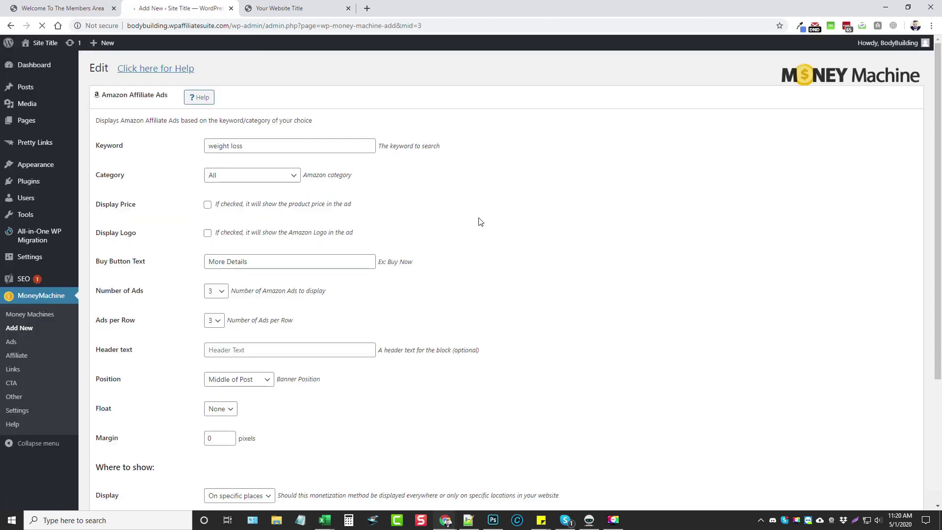
triple_click(250, 146)
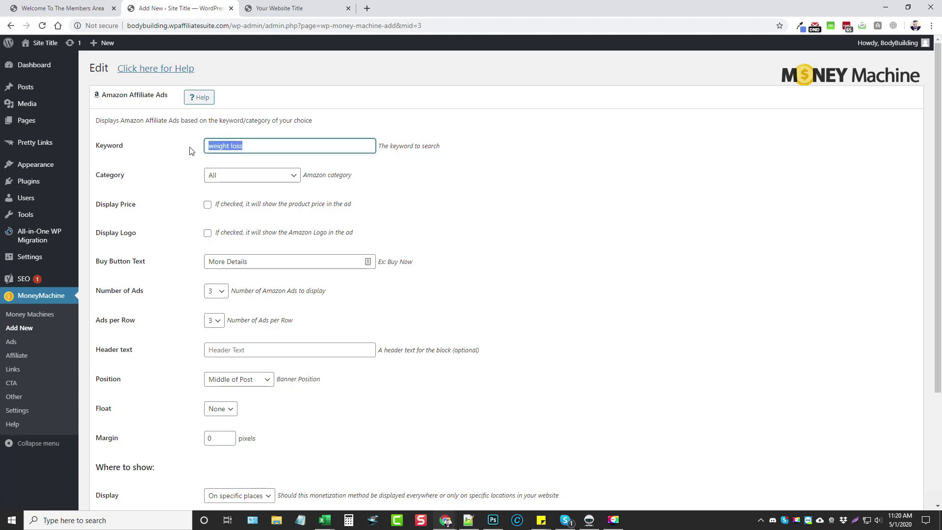
left_click(264, 148)
scroll(178, 237, "down", 1)
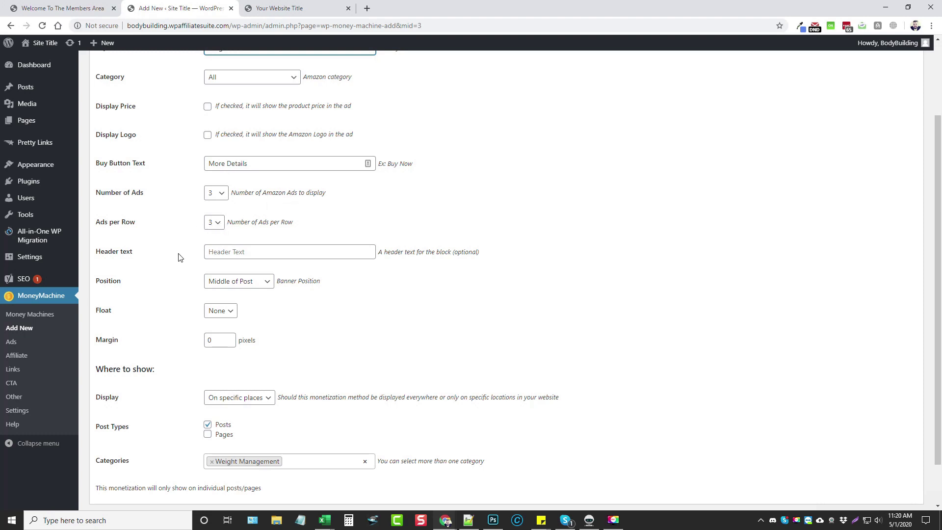
scroll(165, 274, "down", 1)
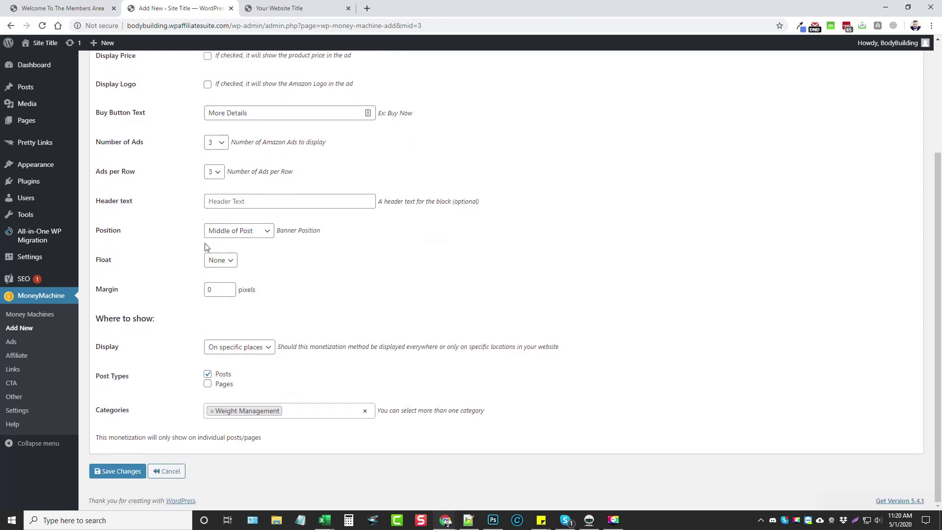
Keep the Amazon ads mid-post and unfloated, then view the live site
left_click(271, 234)
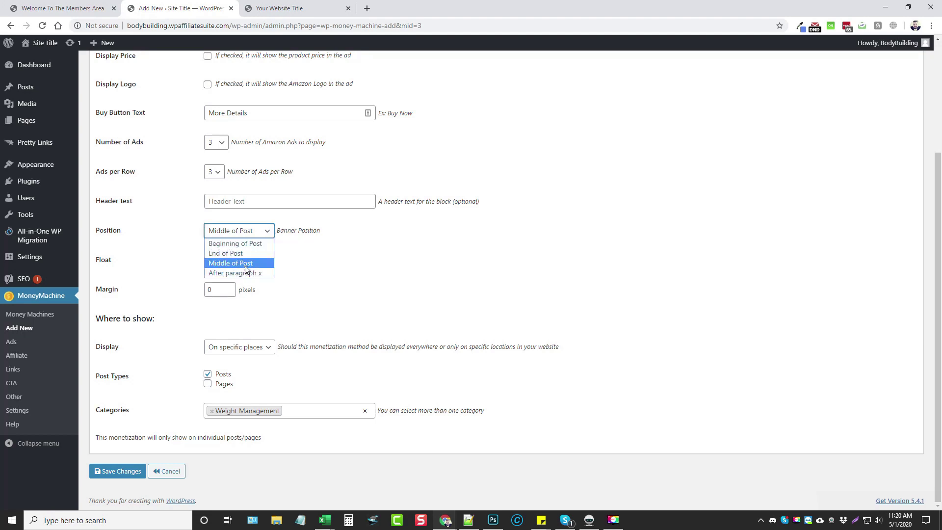
left_click(321, 263)
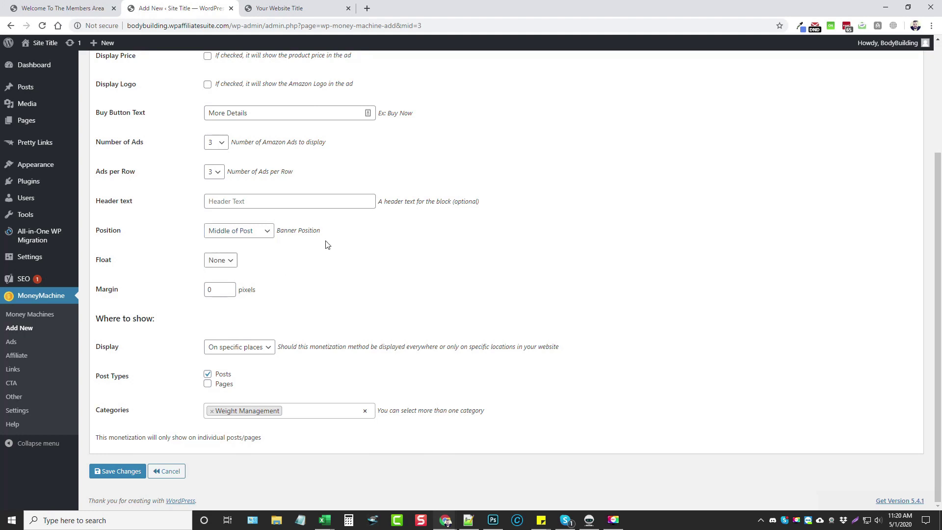
left_click(221, 260)
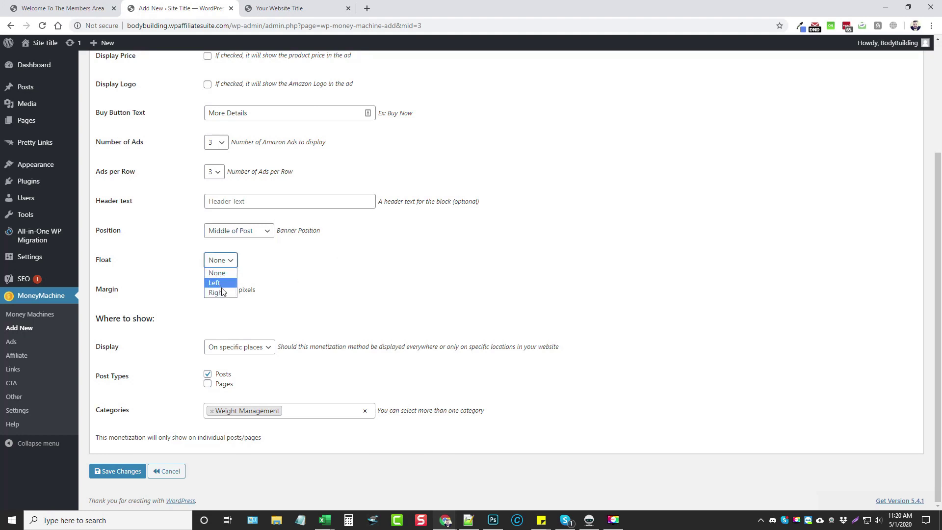
left_click(312, 271)
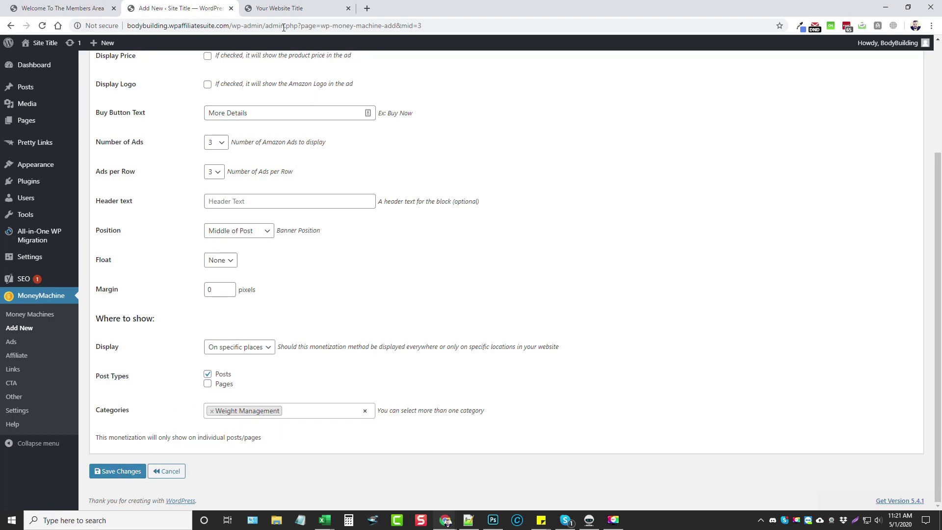
left_click(283, 10)
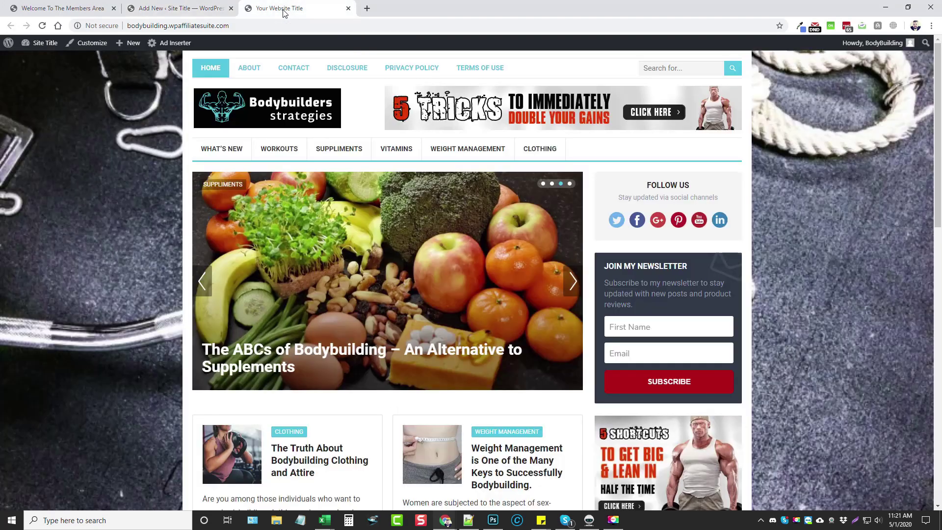
Check the Amazon ads in the Weight Management keys post and follow the Burn-XT ad
left_click(464, 150)
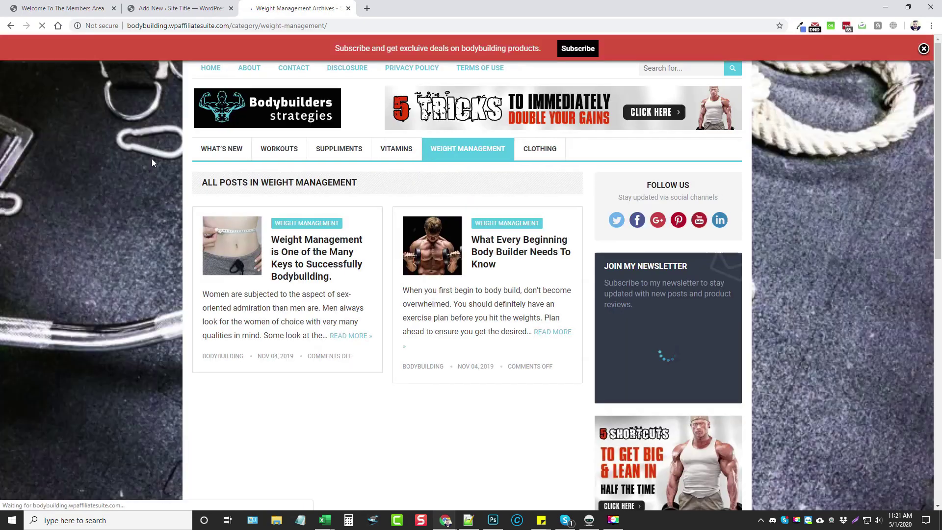
left_click(325, 246)
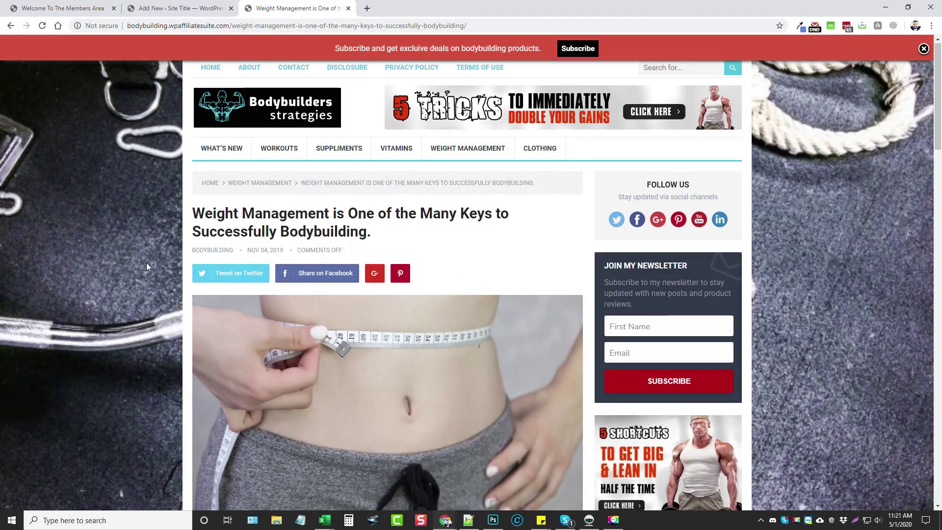
scroll(368, 221, "down", 5)
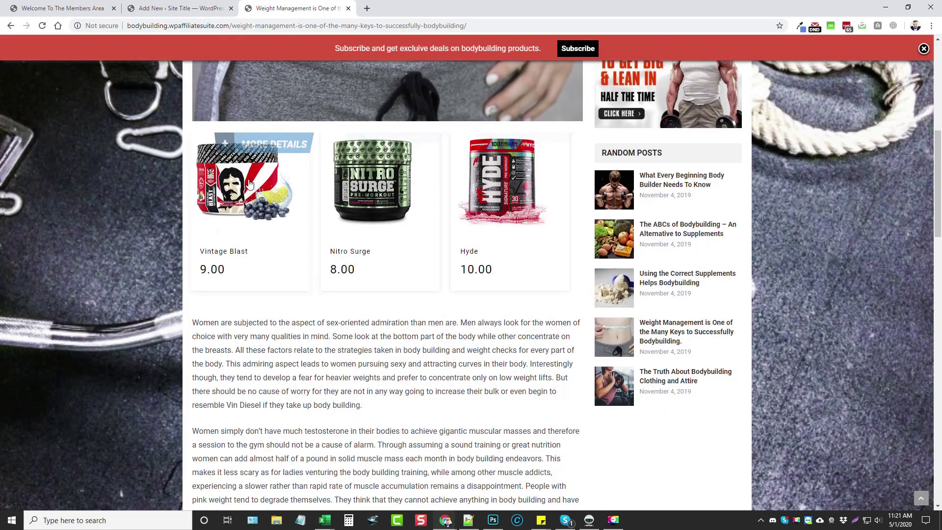
scroll(334, 283, "down", 3)
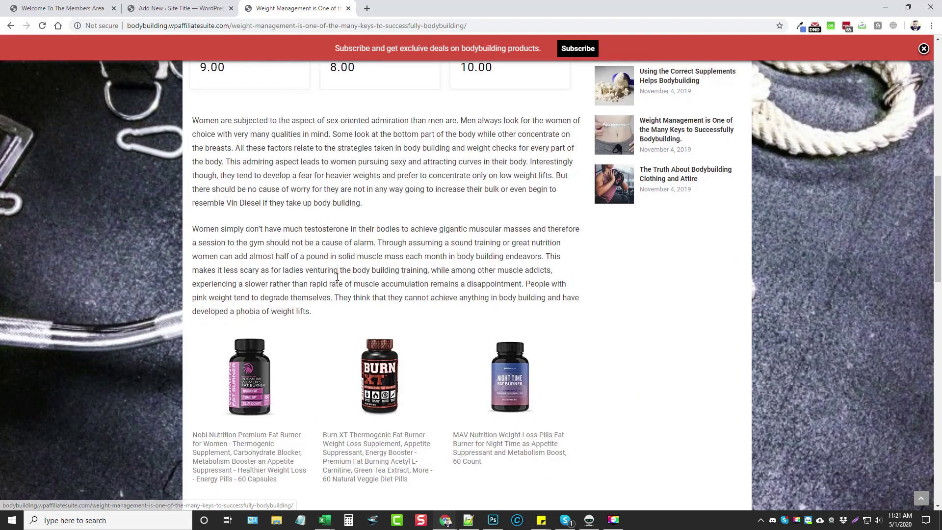
scroll(442, 271, "down", 1)
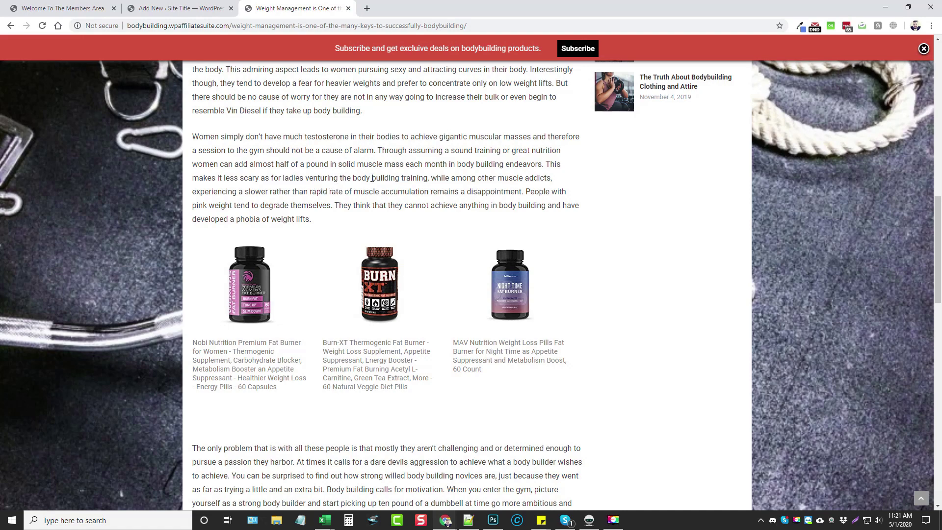
left_click(178, 8)
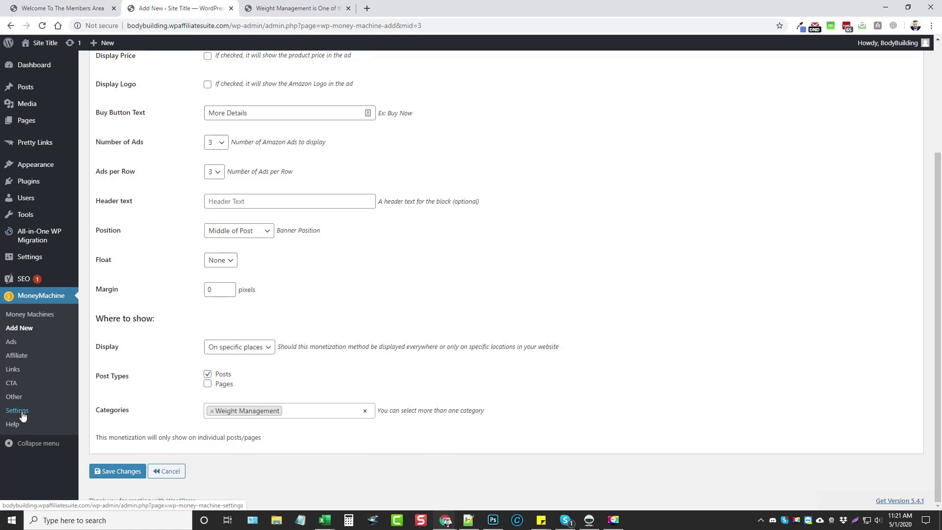
scroll(307, 278, "up", 2)
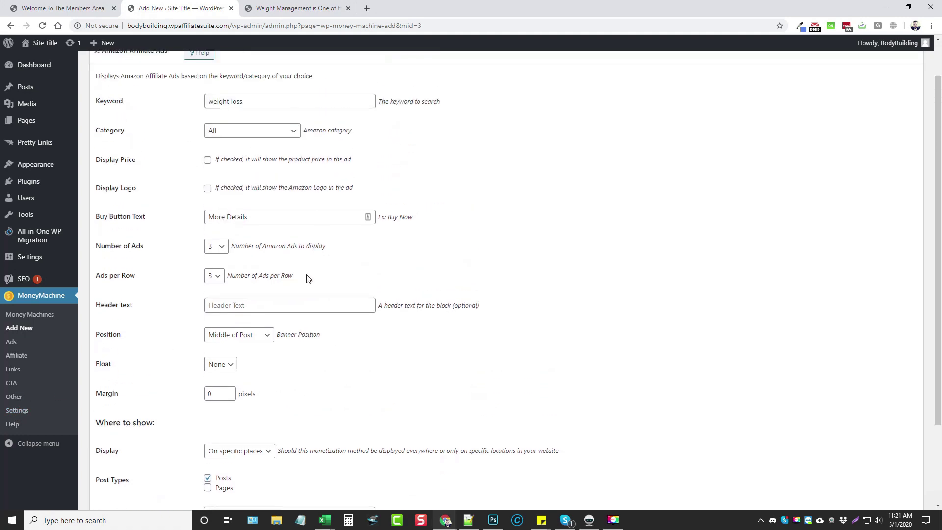
scroll(307, 278, "up", 1)
left_click_drag(256, 142, 195, 156)
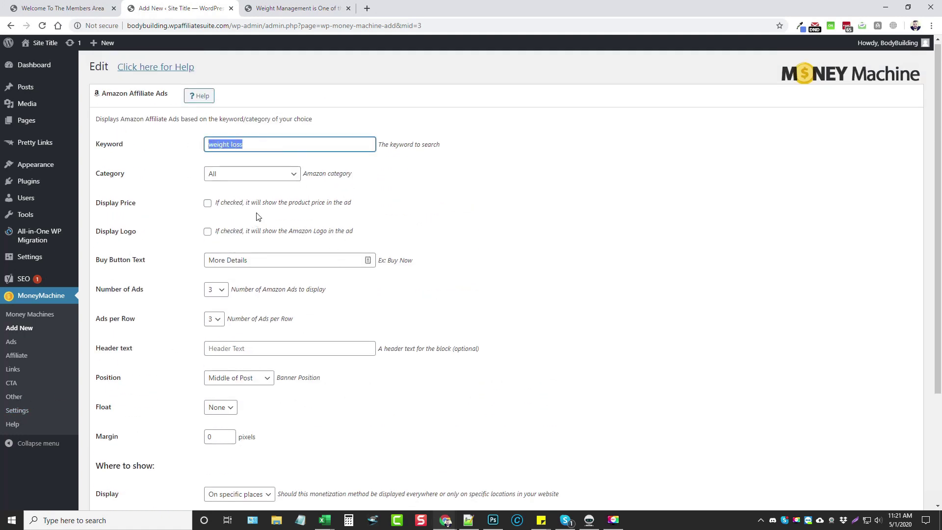
left_click(302, 9)
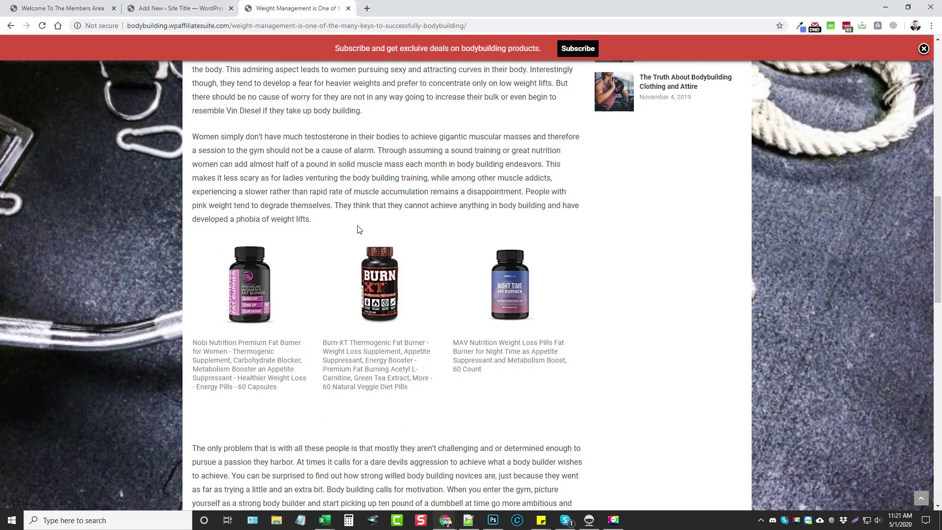
left_click(383, 282)
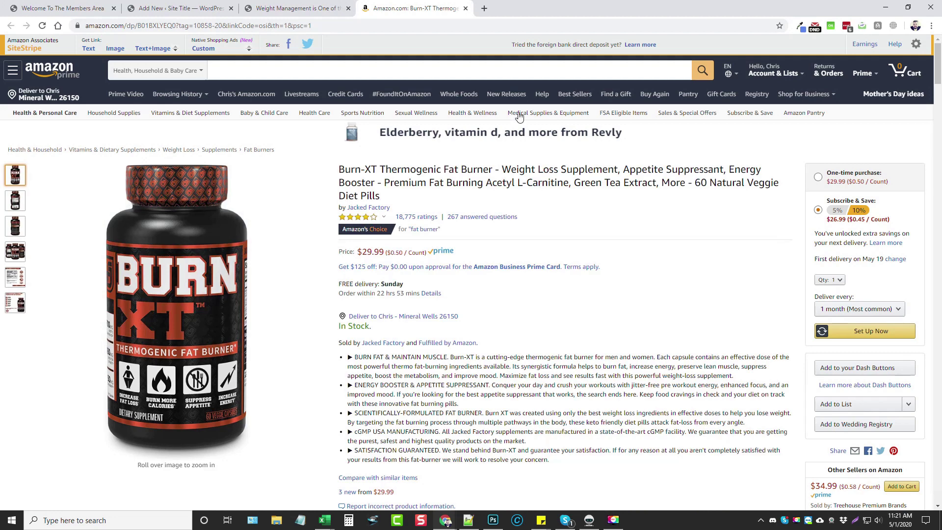
Close the Burn-XT Amazon page and article preview, then reopen the Money Machines list
left_click(465, 8)
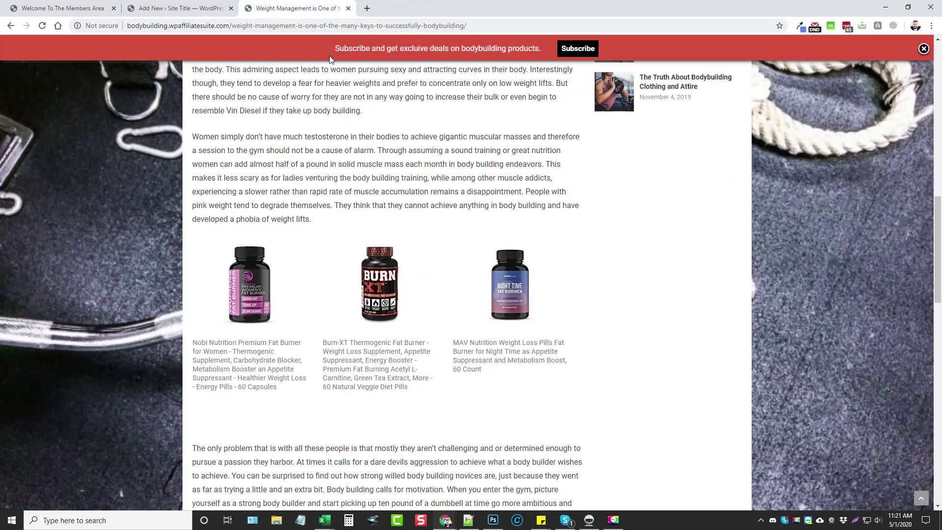
left_click(348, 8)
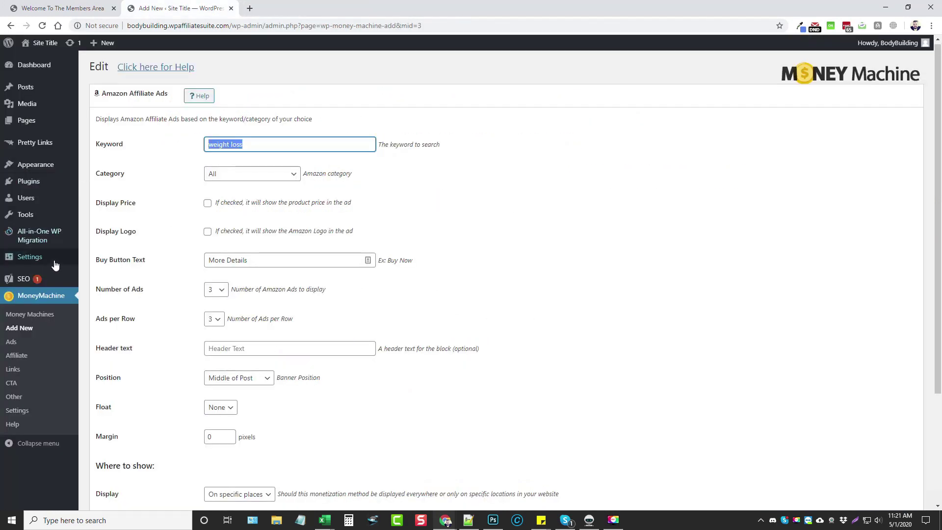
left_click(28, 314)
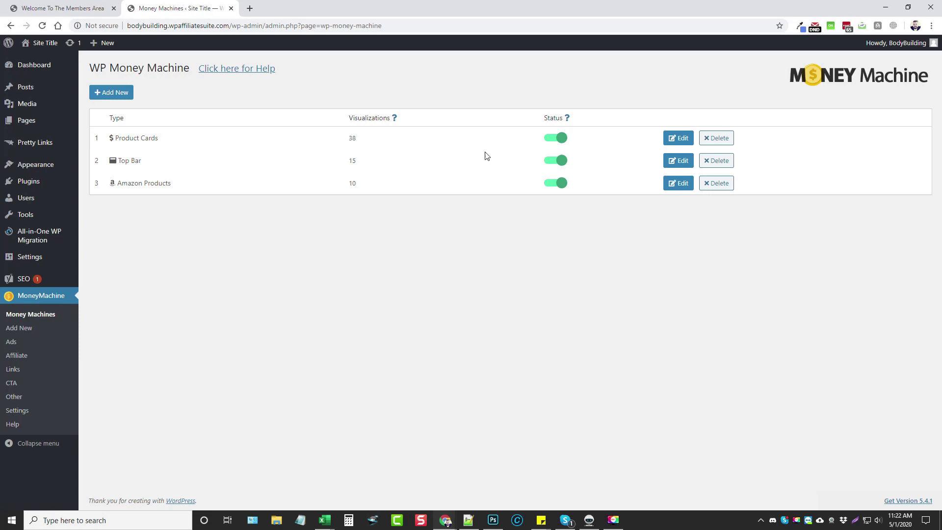
Open the Product Cards settings for Vintage Blast, Nitro Surge and Hyde and edit the block header
left_click(678, 145)
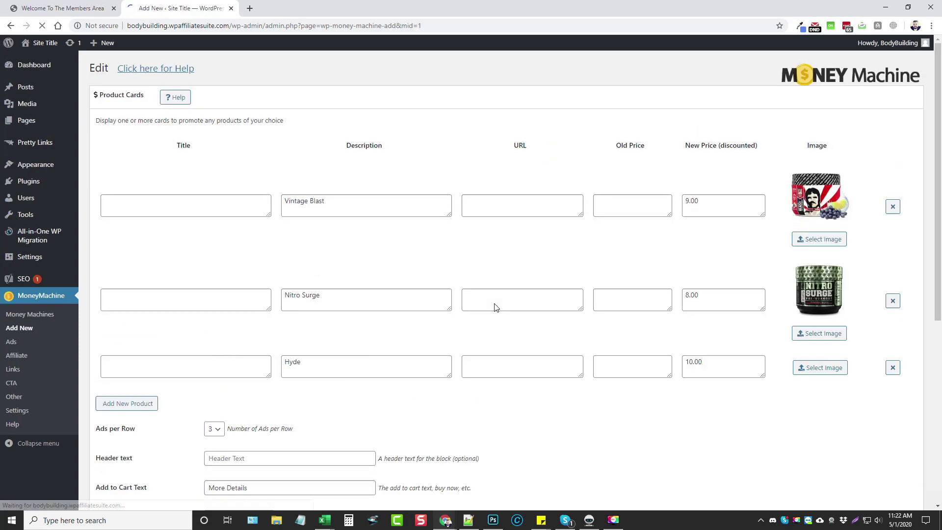
scroll(176, 313, "down", 2)
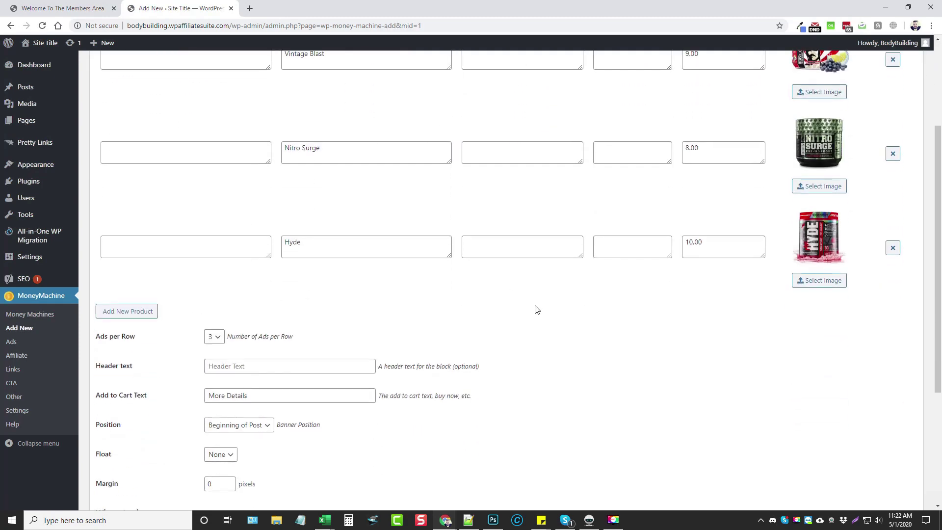
scroll(536, 309, "up", 2)
scroll(379, 253, "down", 3)
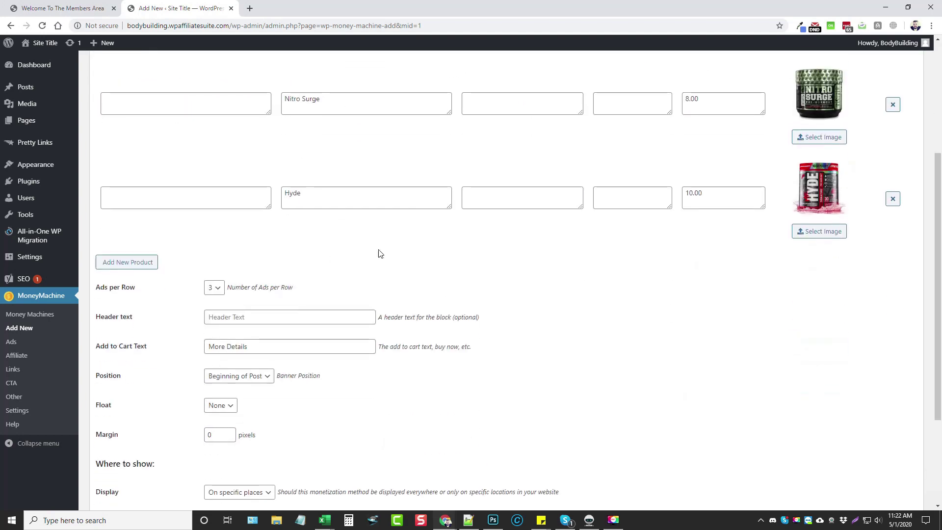
scroll(669, 252, "up", 3)
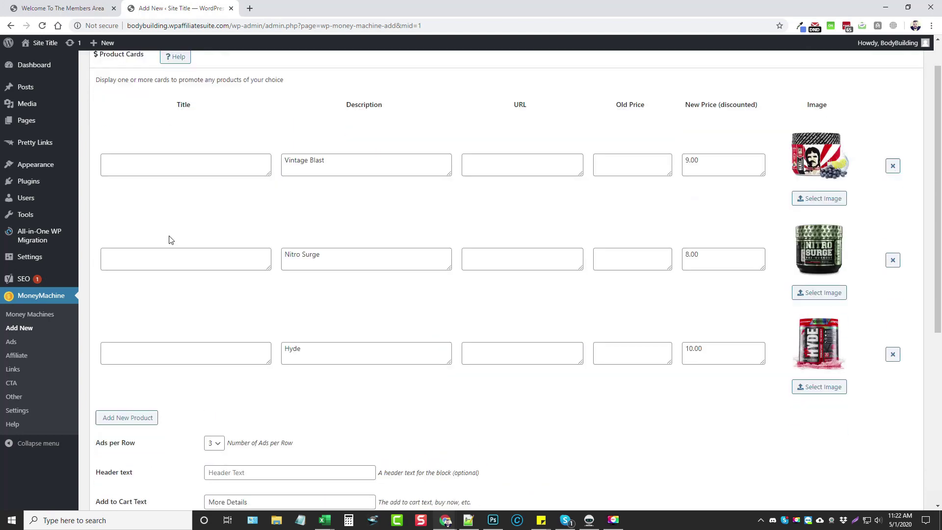
scroll(169, 240, "down", 2)
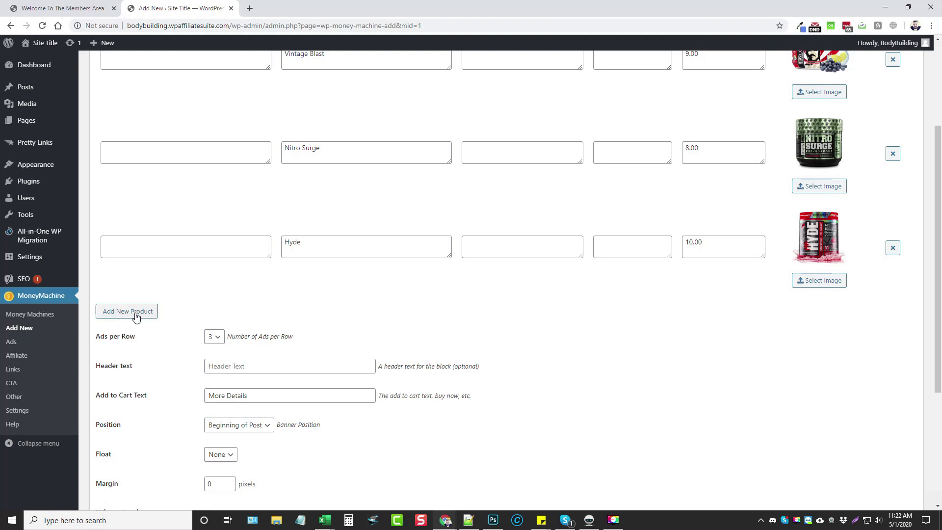
scroll(603, 299, "up", 1)
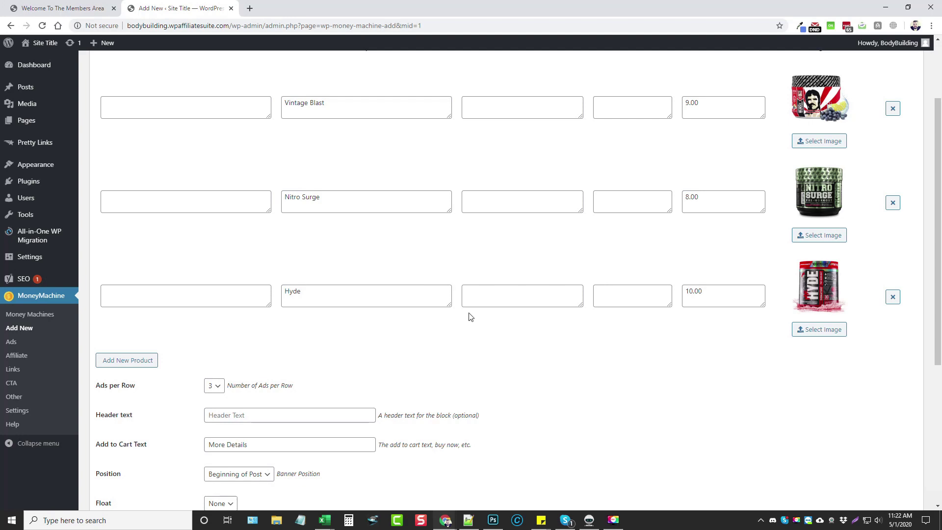
scroll(469, 316, "down", 5)
left_click(208, 374)
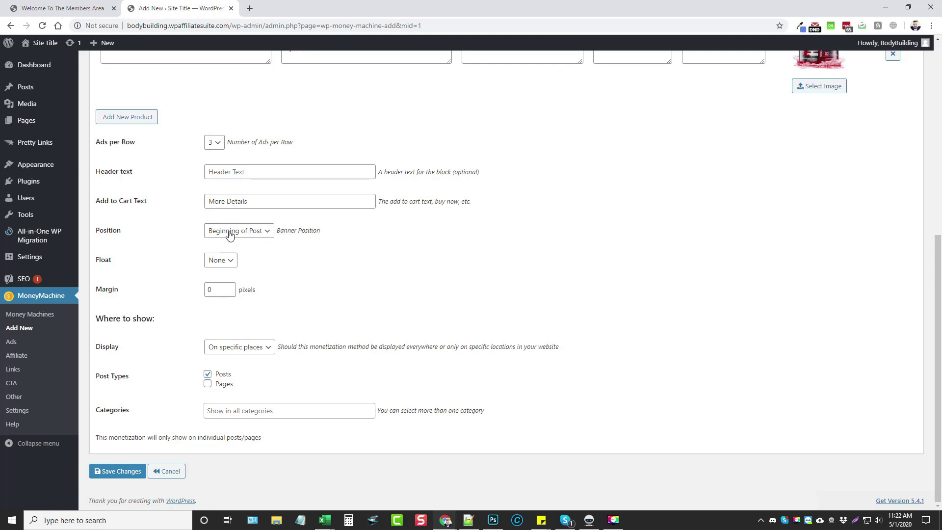
scroll(382, 287, "up", 2)
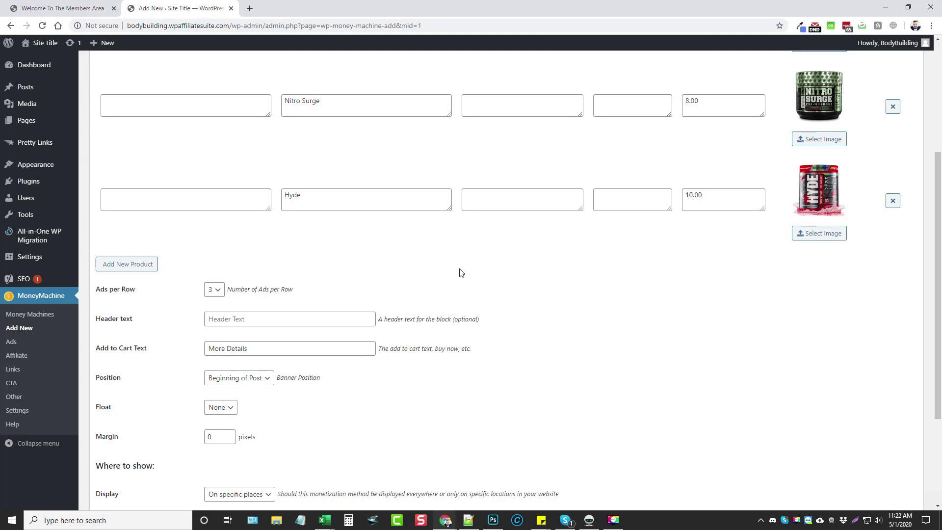
scroll(460, 273, "up", 2)
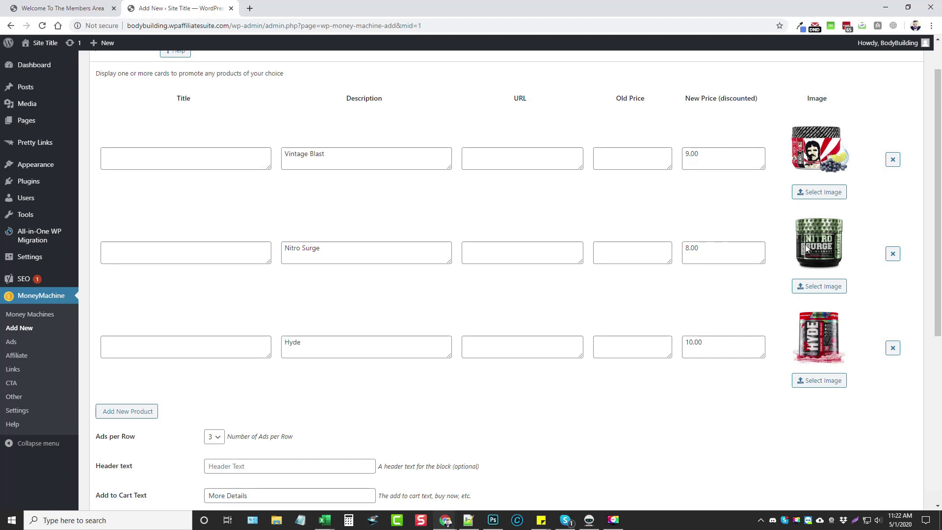
scroll(317, 294, "down", 2)
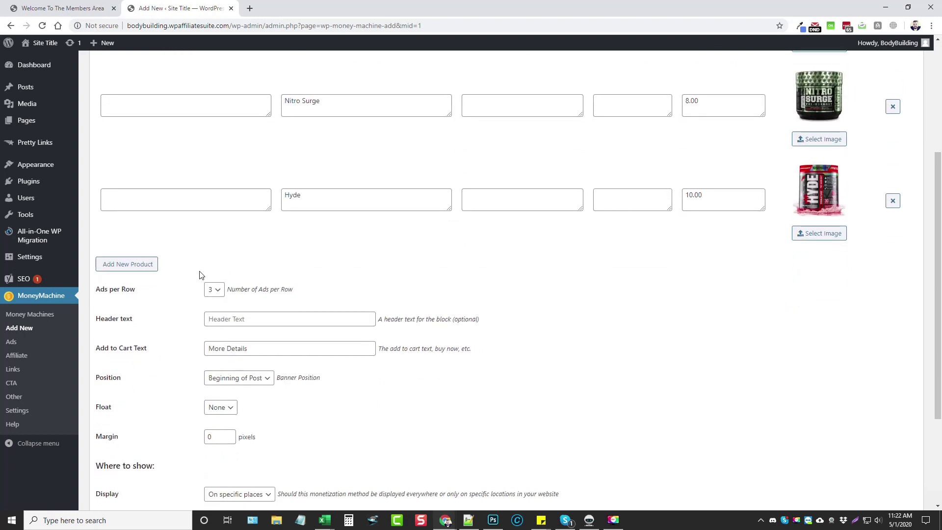
scroll(199, 275, "down", 1)
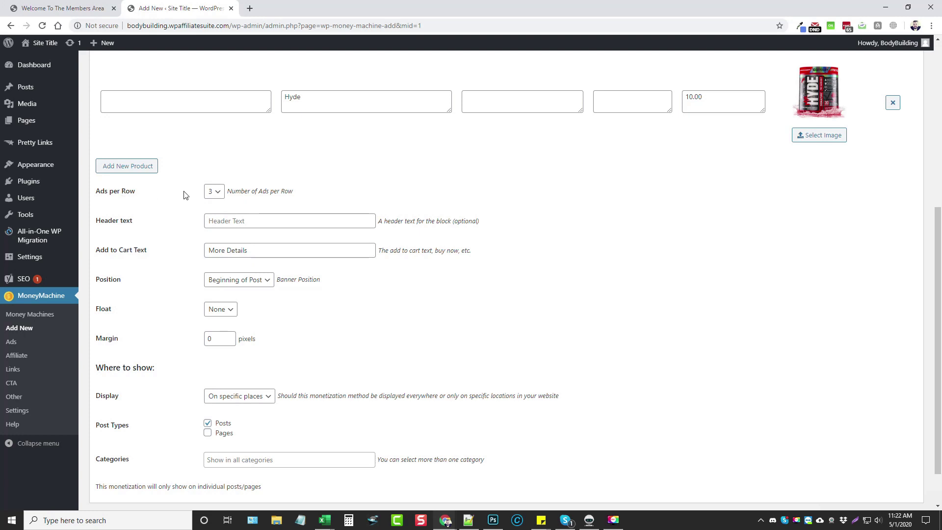
left_click(234, 220)
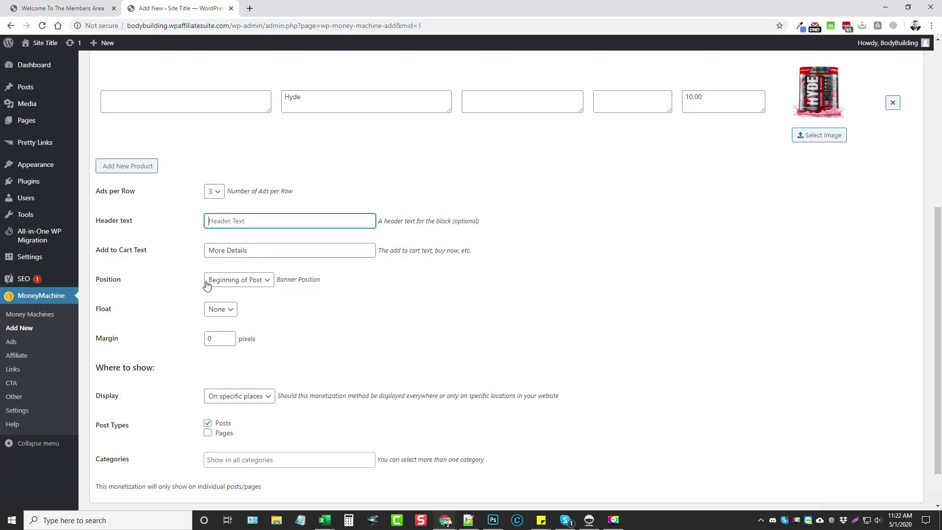
scroll(207, 292, "down", 1)
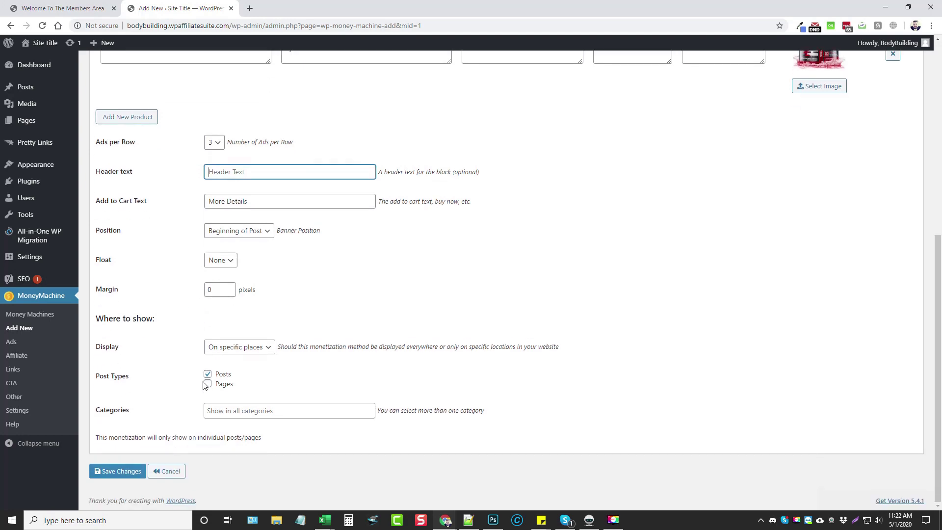
scroll(200, 326, "up", 1)
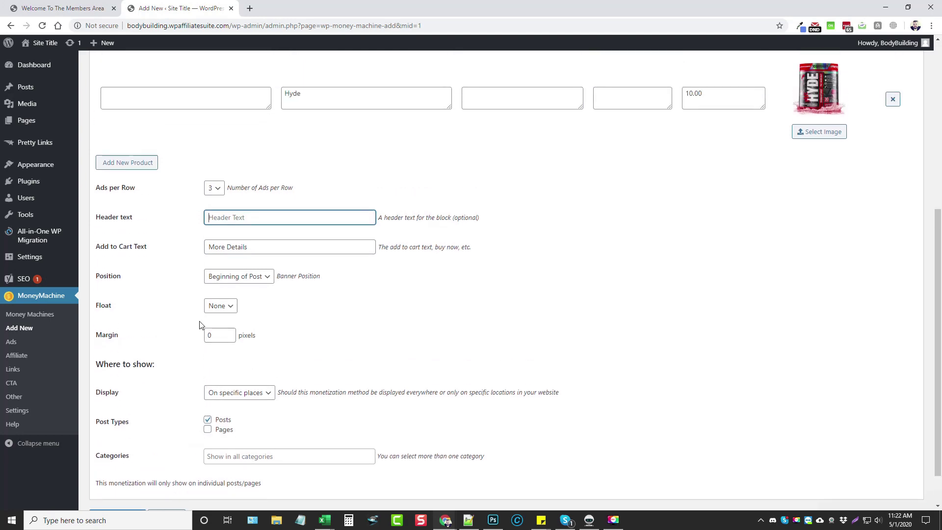
scroll(204, 221, "up", 4)
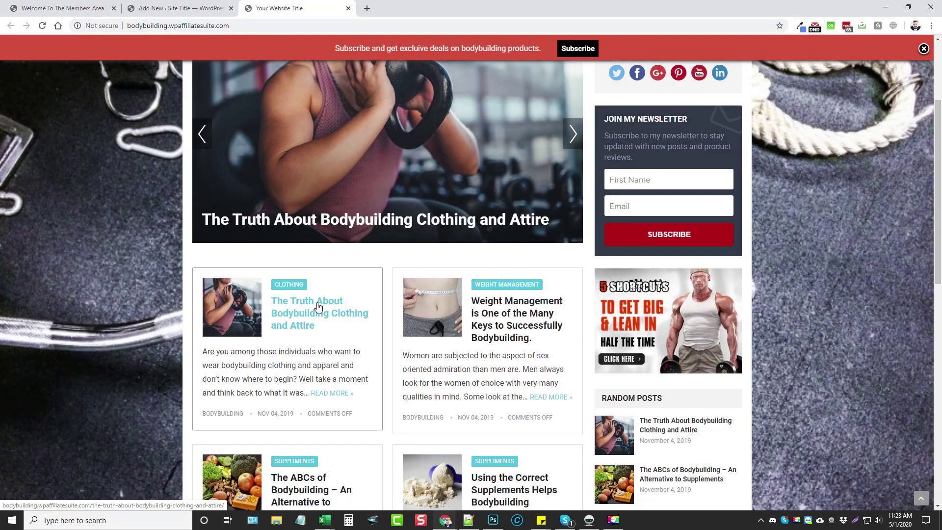
View the Vintage Blast, Nitro Surge and Hyde cards in the clothing article, then return to the editor
left_click(319, 307)
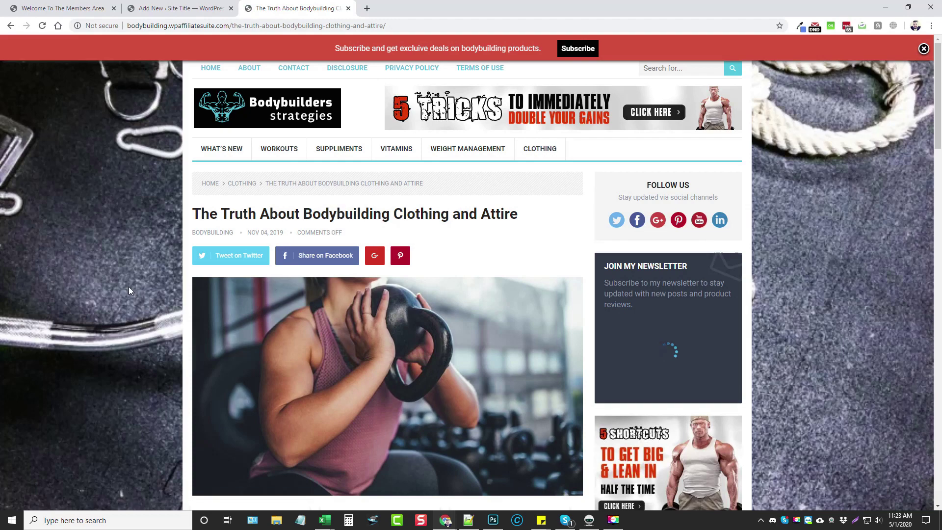
scroll(319, 307, "down", 5)
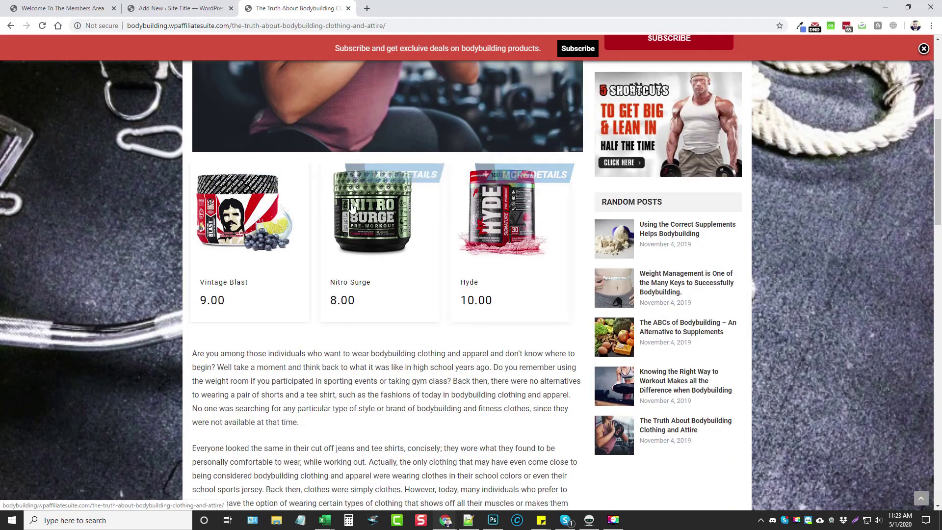
mouse_move(245, 213)
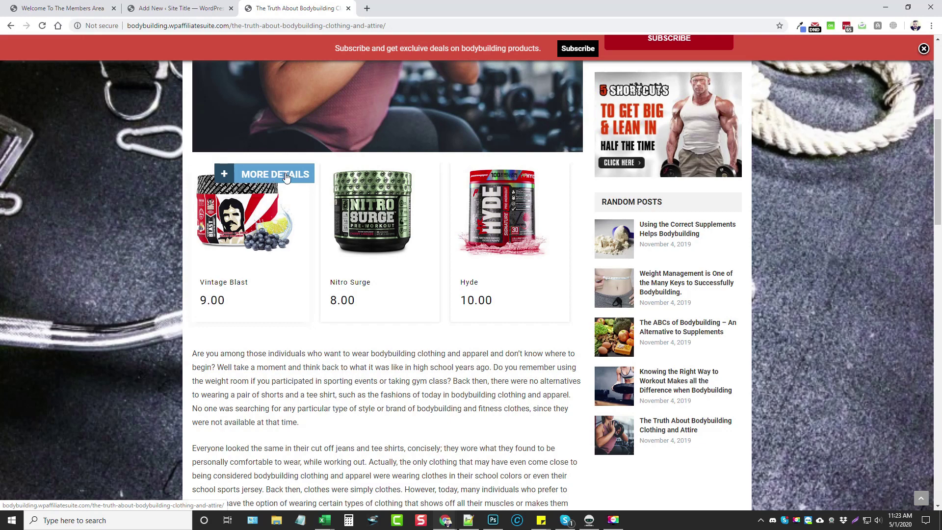
left_click(195, 8)
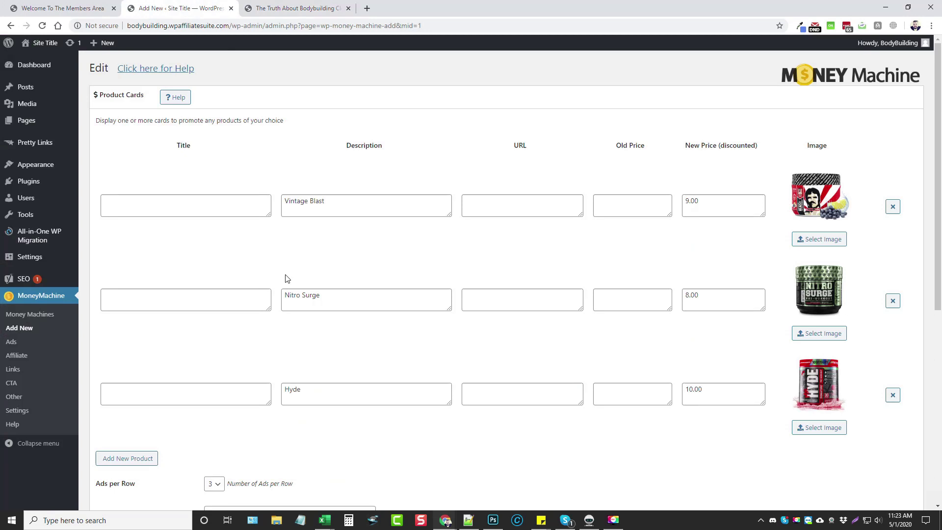
Check the three product link fields, then follow the Vintage Blast card on the clothing article
left_click(483, 204)
left_click(517, 294)
left_click(505, 388)
left_click(302, 9)
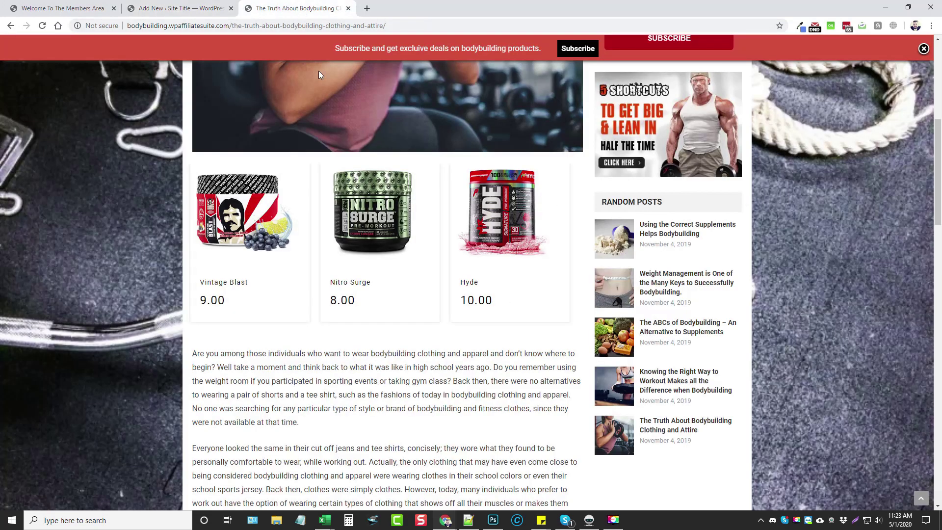
left_click(237, 212)
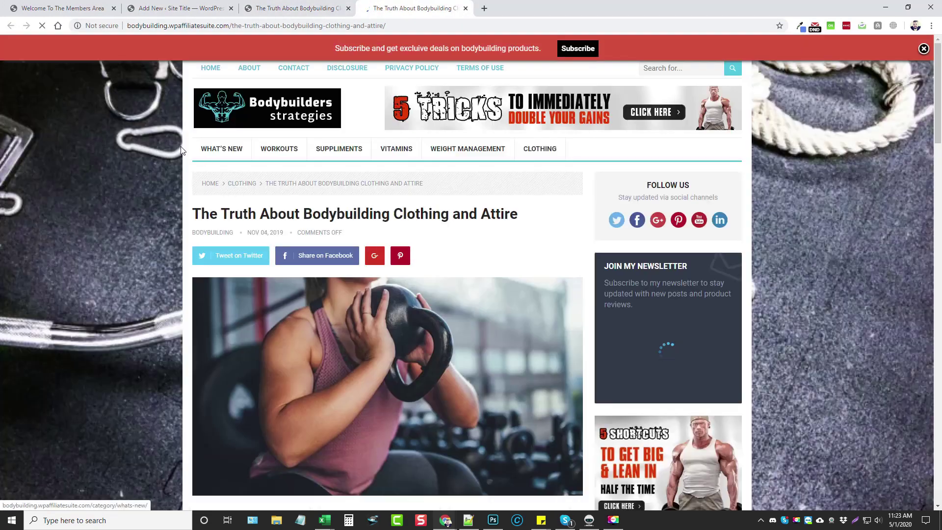
scroll(392, 241, "down", 4)
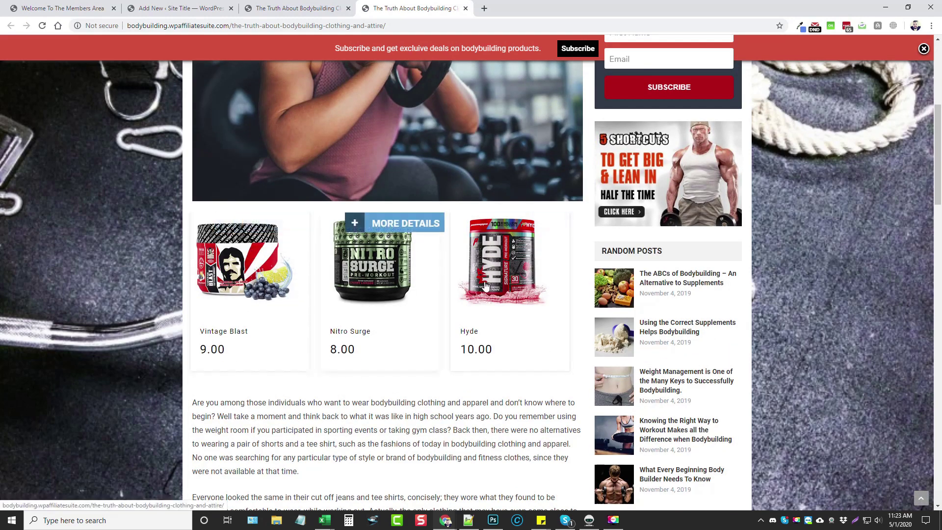
mouse_move(503, 261)
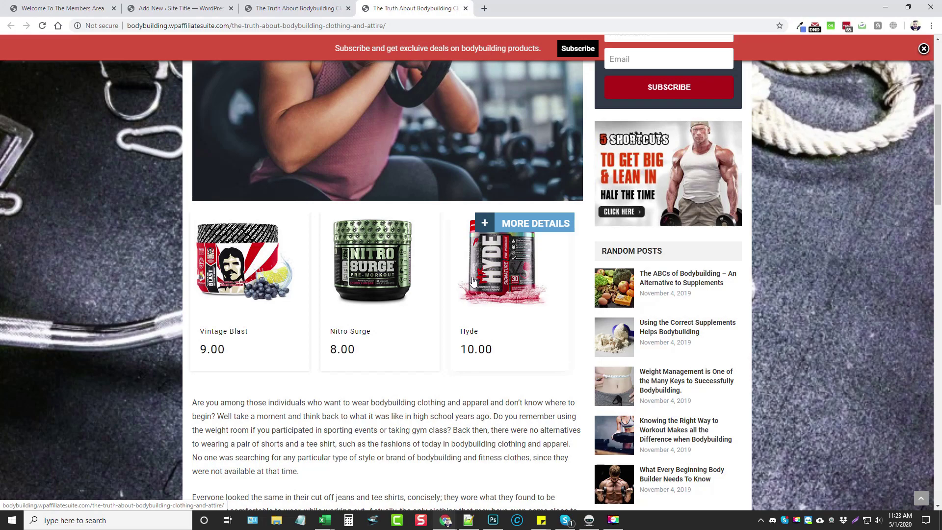
scroll(484, 287, "down", 3)
scroll(475, 275, "down", 3)
scroll(475, 276, "down", 3)
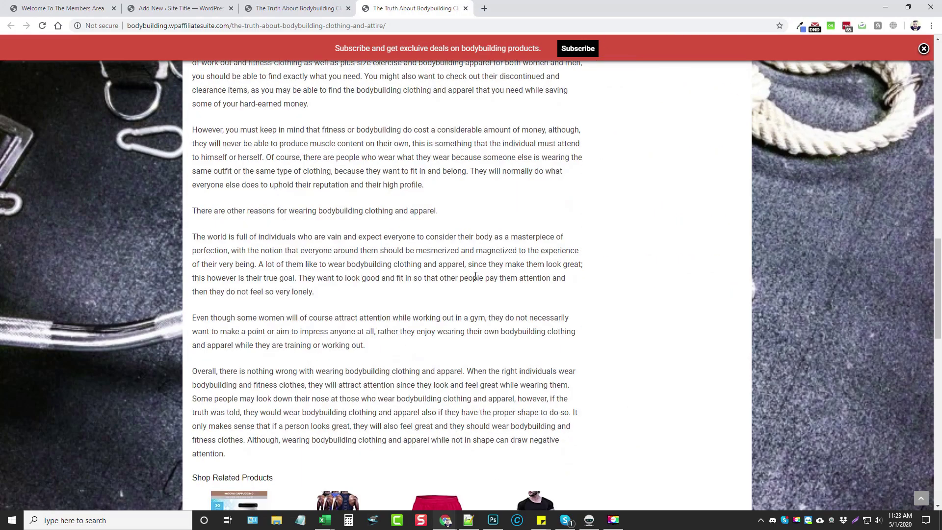
scroll(475, 275, "down", 2)
scroll(475, 275, "down", 1)
scroll(488, 295, "down", 3)
scroll(488, 295, "up", 5)
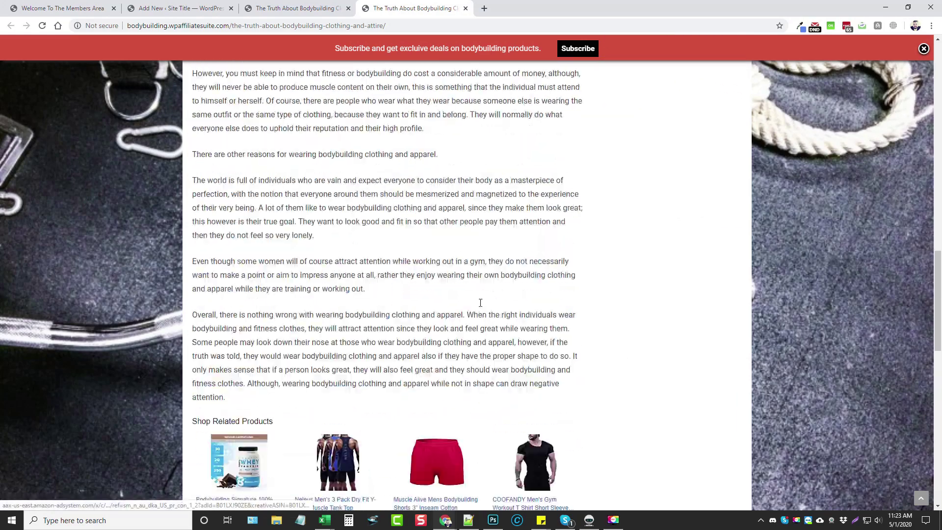
scroll(484, 291, "up", 5)
scroll(481, 288, "up", 5)
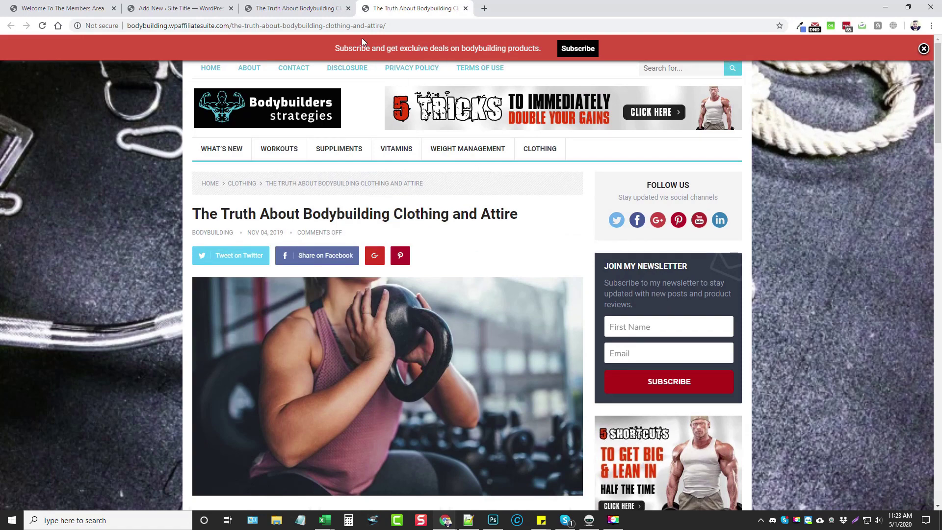
Go back through the product-card editor to the Money Machines list
left_click(305, 8)
left_click(174, 8)
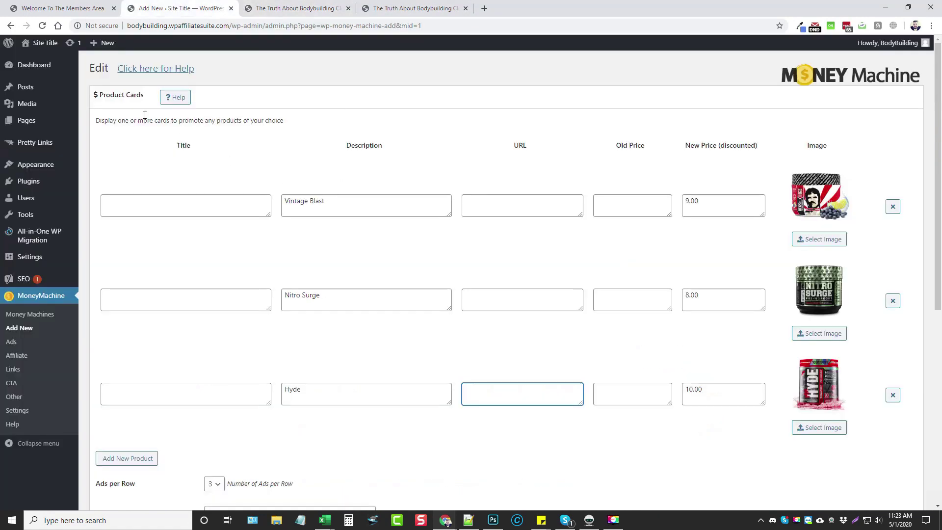
left_click(33, 315)
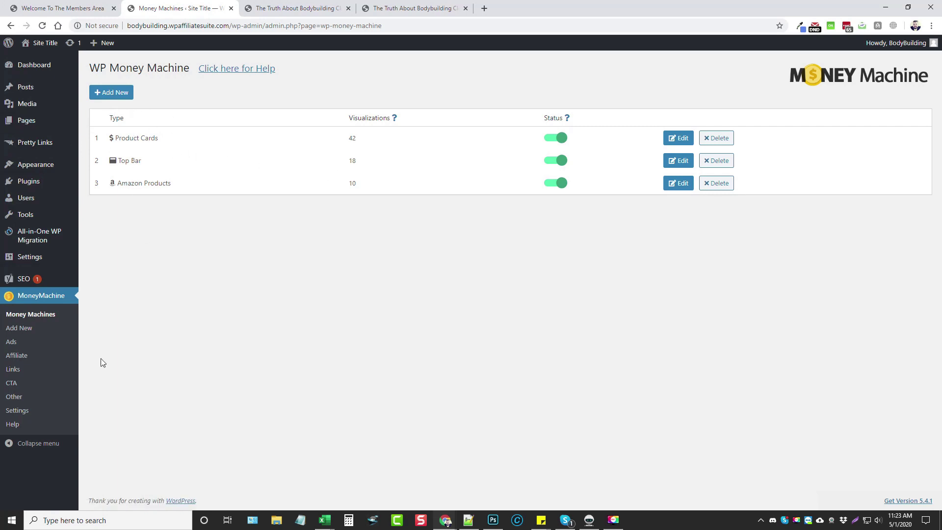
Visit the plugin's Links section, then its help and support page
left_click(65, 369)
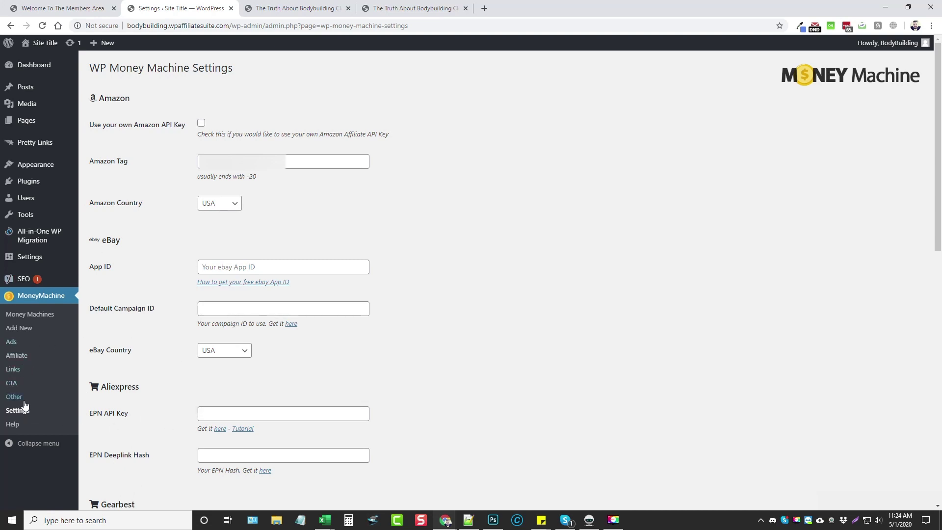
left_click(14, 426)
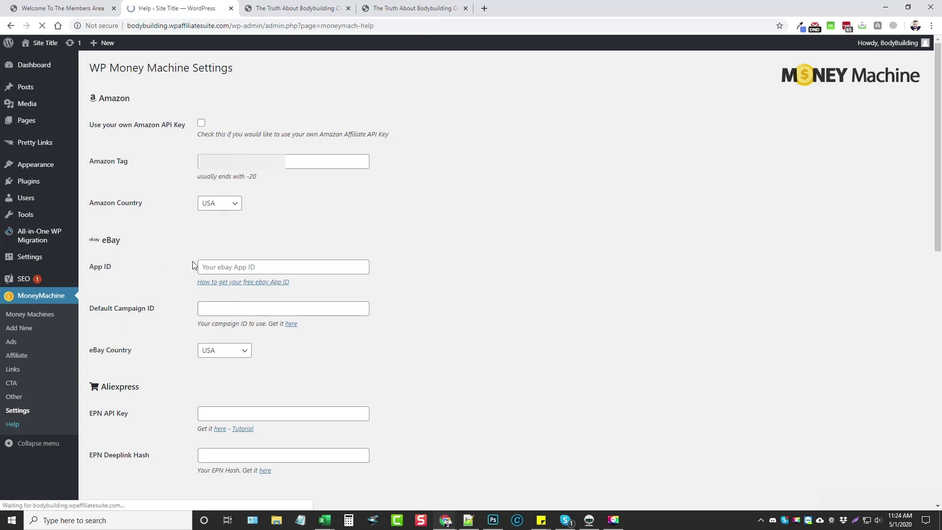
Browse the online support site's knowledge base articles, then return to the plugin help page
left_click(123, 153)
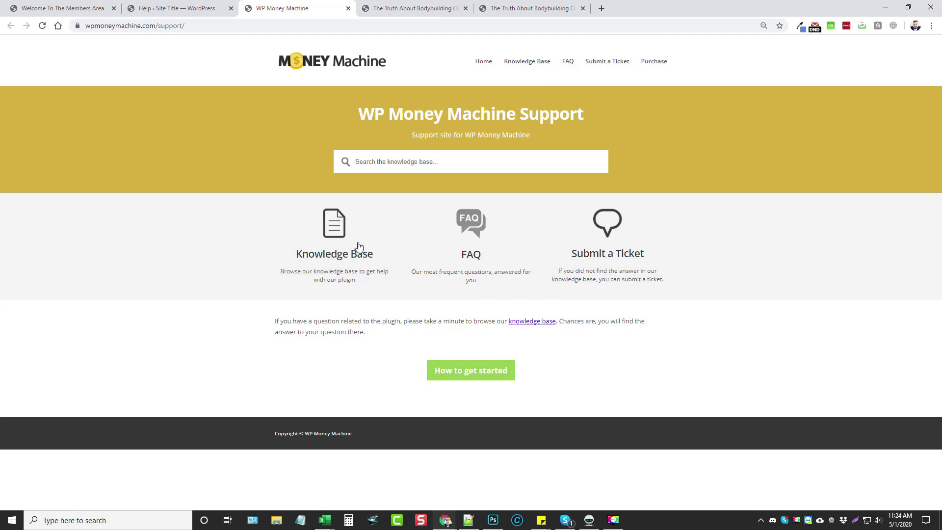
left_click(334, 225)
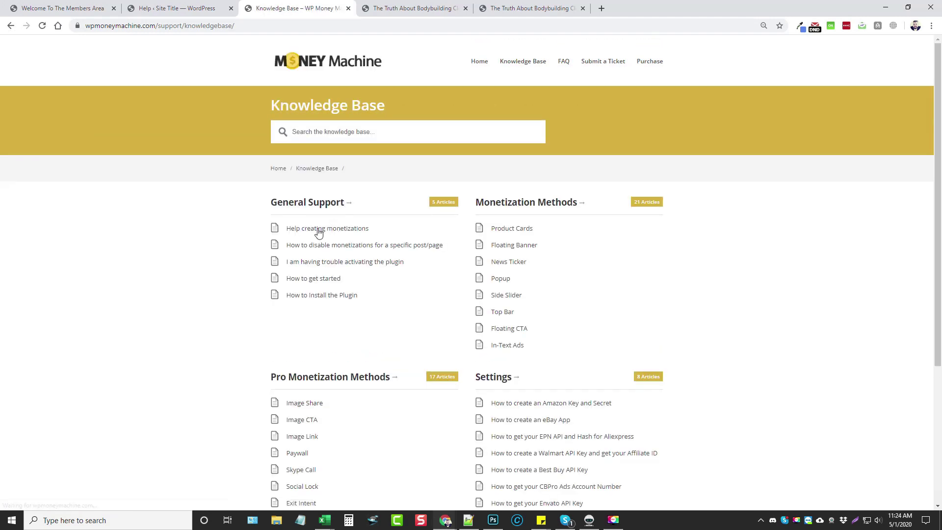
scroll(467, 188, "down", 2)
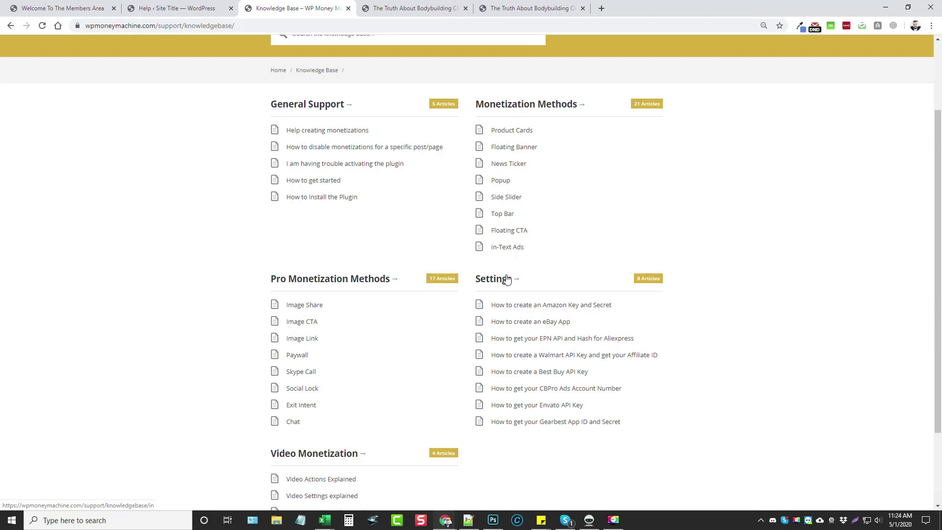
scroll(377, 337, "down", 2)
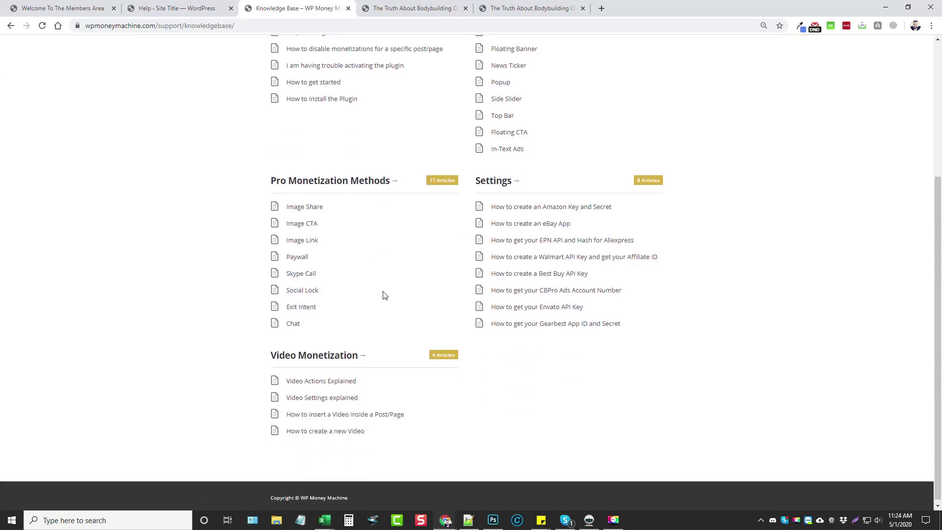
scroll(399, 324, "up", 5)
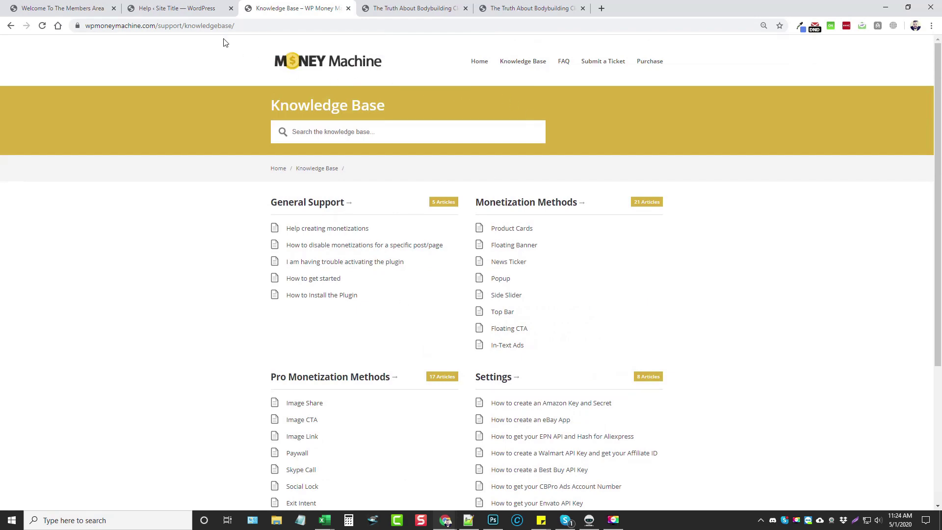
left_click(192, 10)
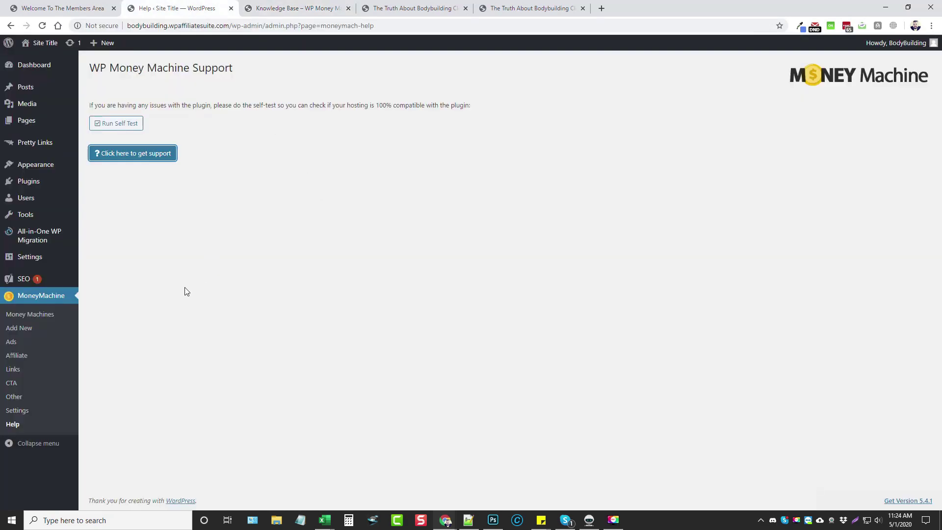
Close the red subscribe bar on the bodybuilding clothing article
left_click(24, 332)
key("ctrl+5")
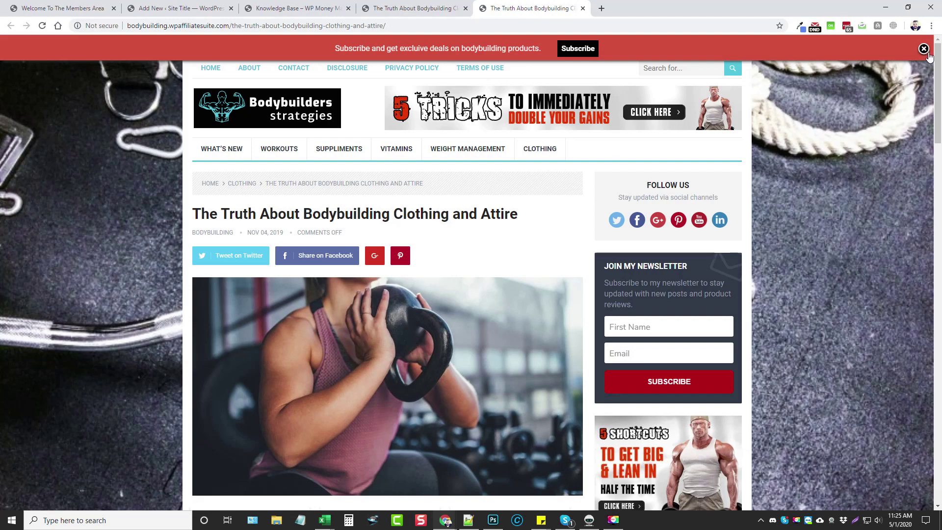
left_click(923, 49)
scroll(397, 307, "down", 2)
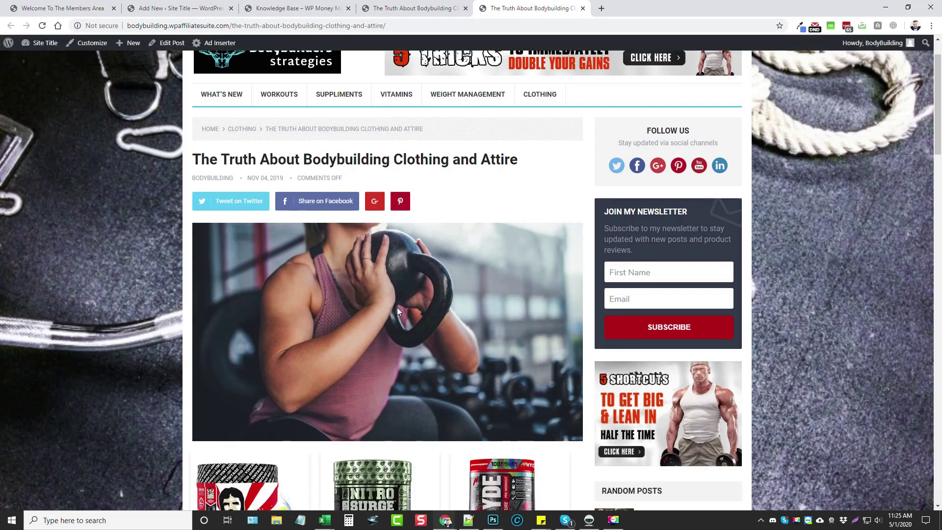
scroll(399, 309, "down", 2)
scroll(442, 335, "down", 2)
scroll(437, 330, "down", 3)
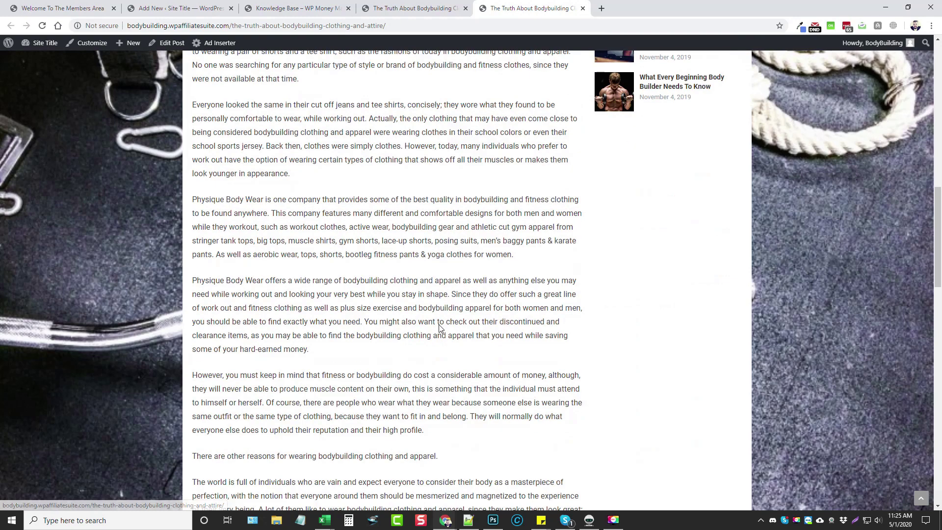
scroll(438, 324, "up", 4)
scroll(437, 324, "up", 4)
scroll(438, 323, "up", 1)
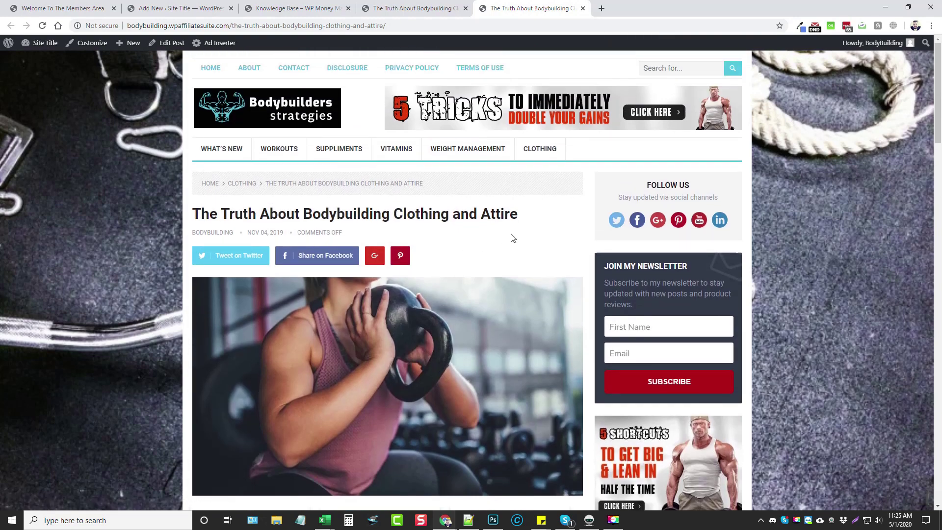